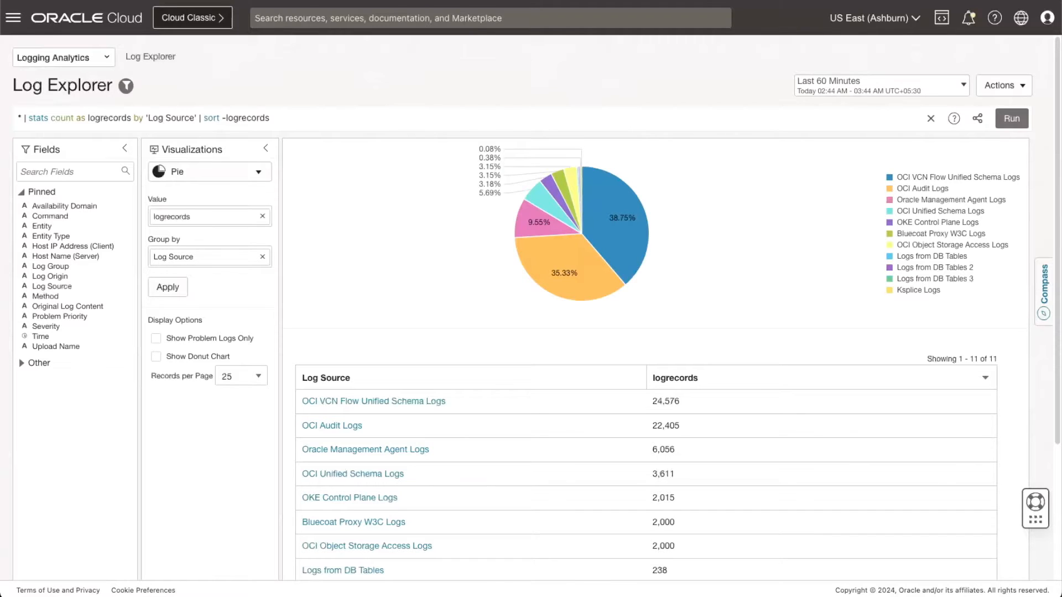
Go to the Logging Analytics parser administration and search for the Microsoft DNS parsers.
click(83, 64)
click(86, 145)
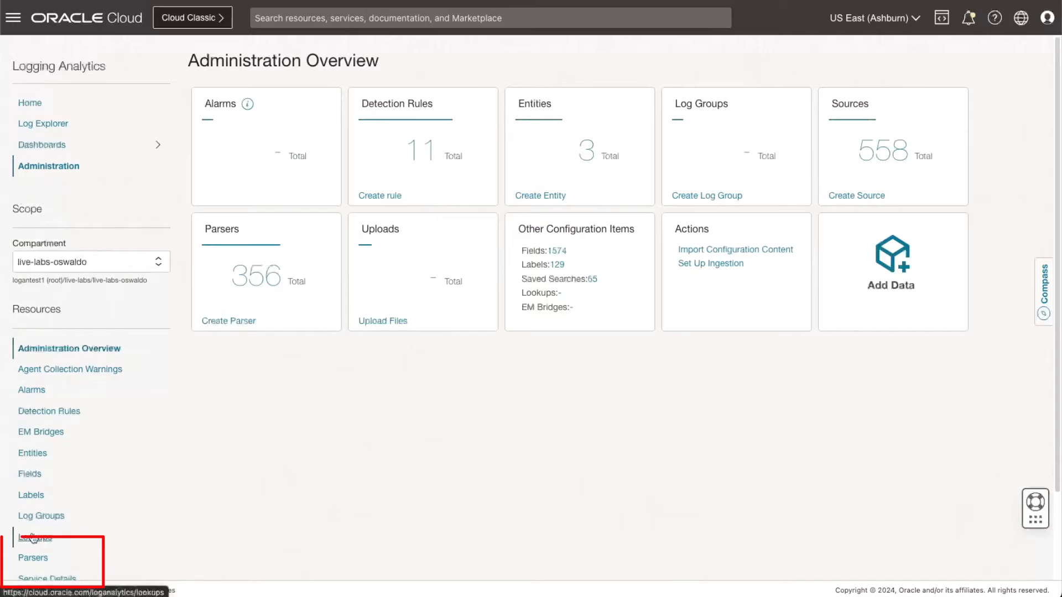
click(32, 558)
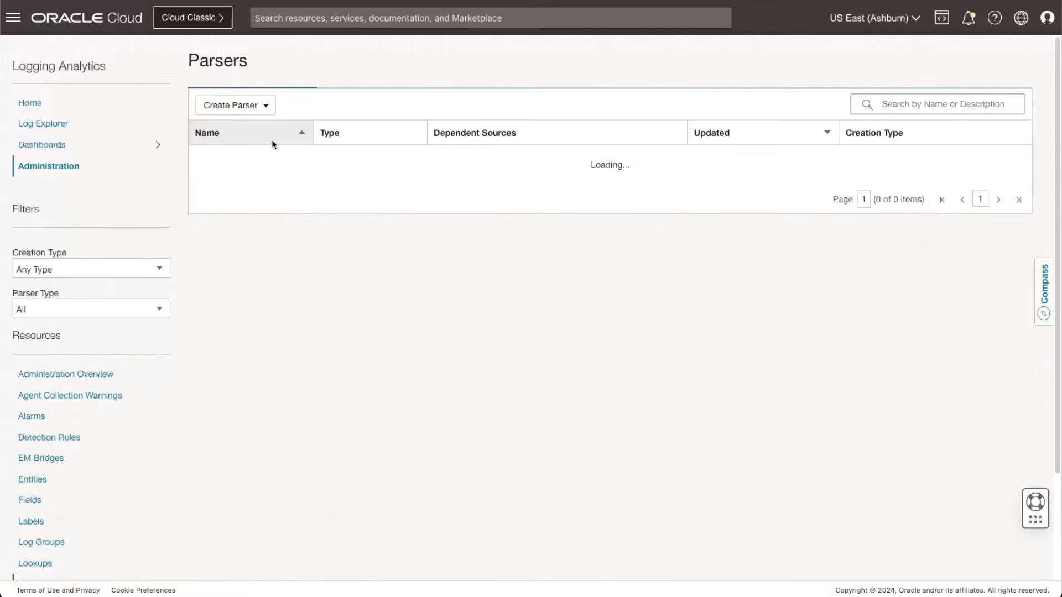
click(910, 103)
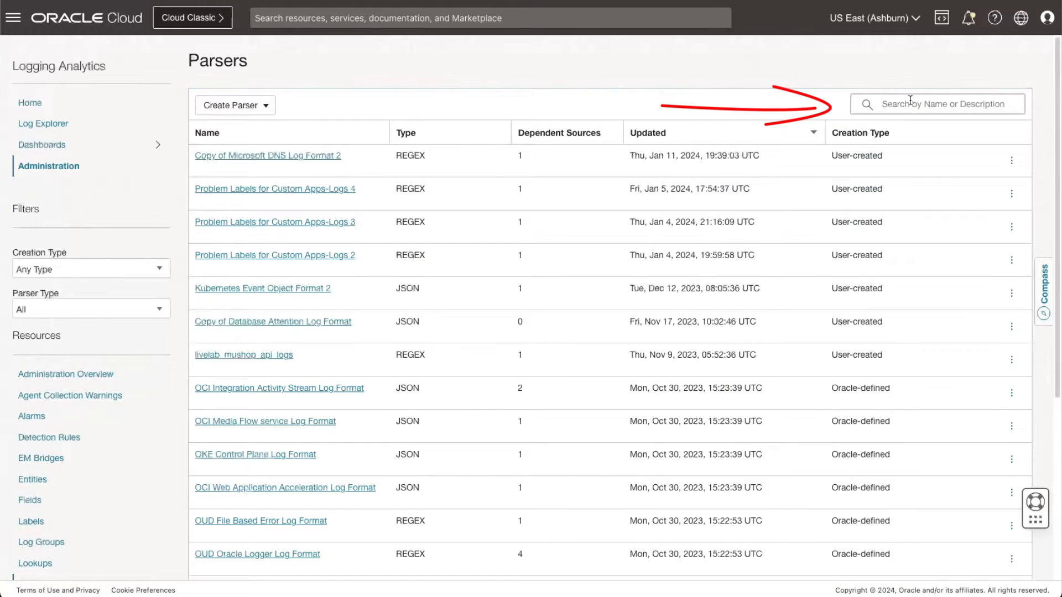
text(Microsoft DNS)
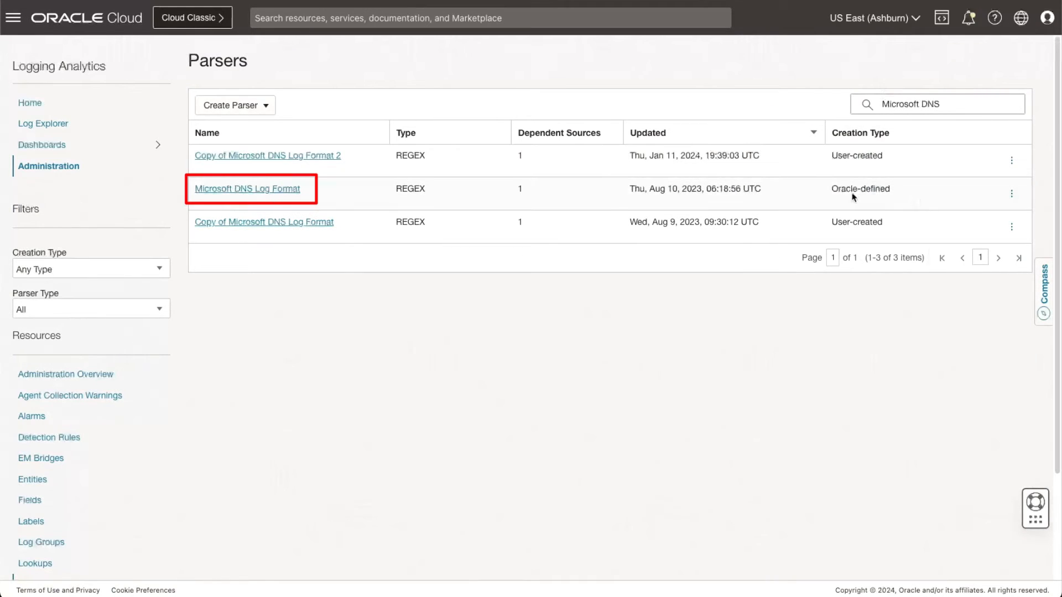
Duplicate the Oracle-defined Microsoft DNS Log Format parser and name the copy Microsoft DNS Exfiltration.
click(1012, 195)
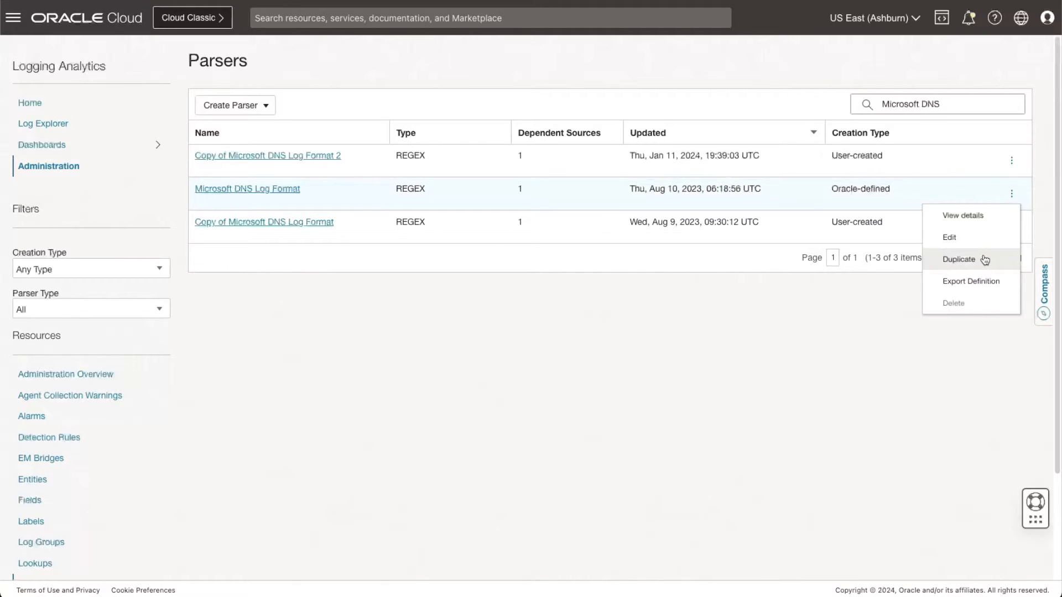
click(959, 259)
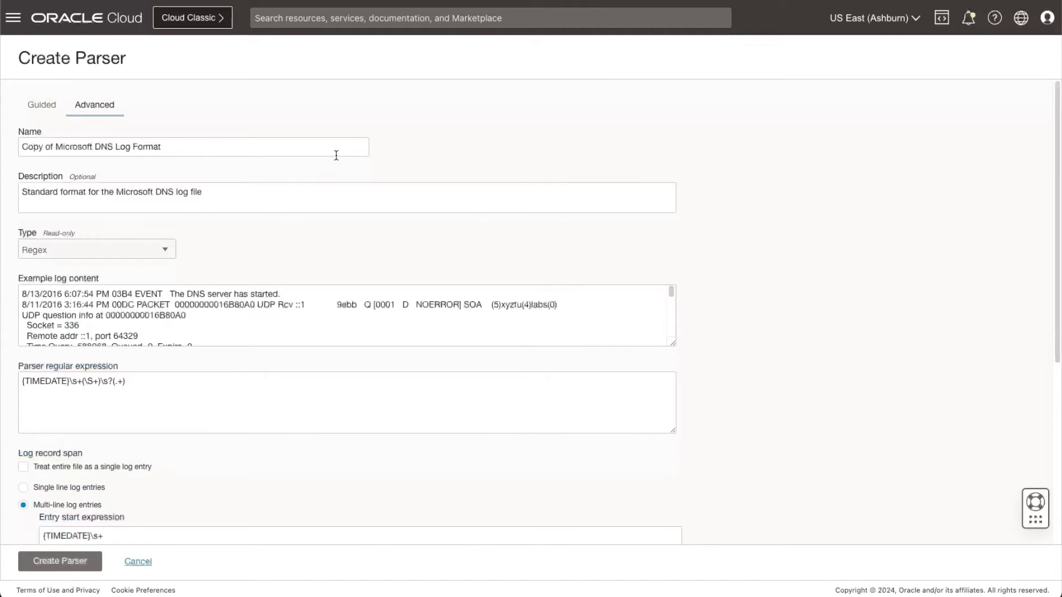
drag(115, 147, 161, 147)
text(Exfiltration)
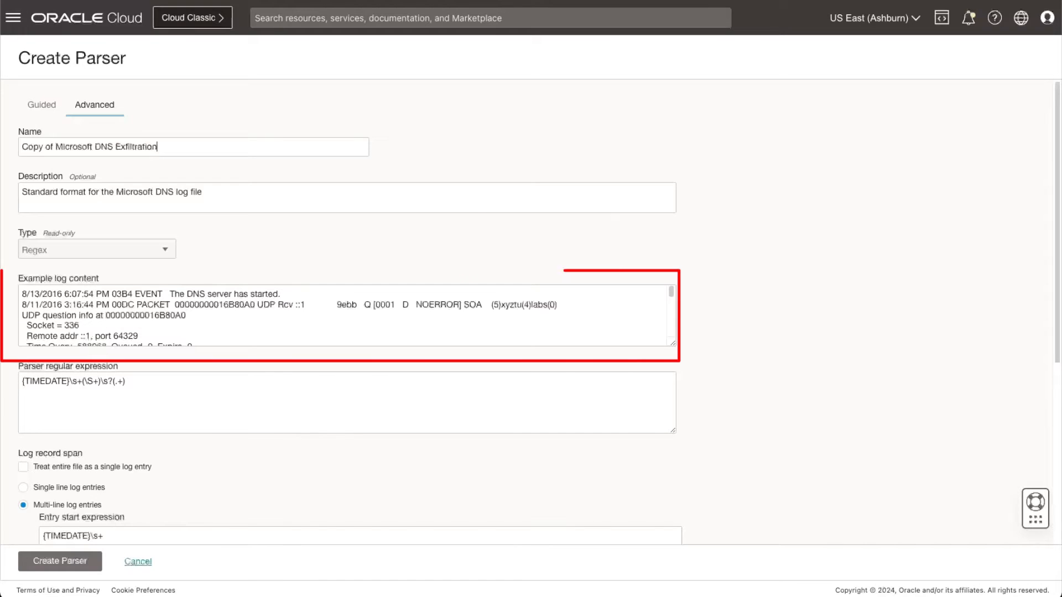
drag(55, 147, 22, 146)
key(BackSpace)
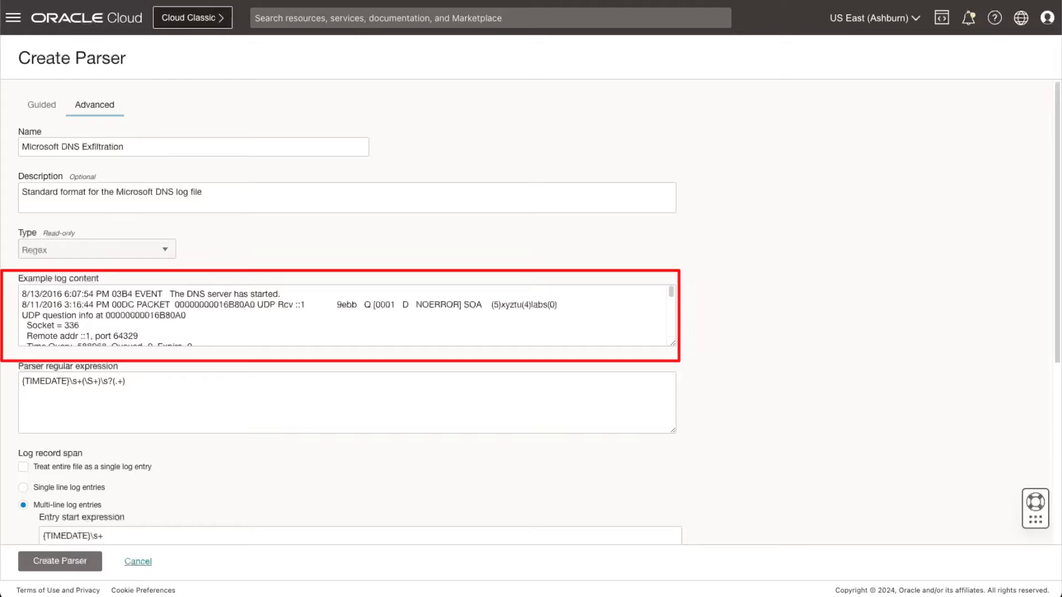
Replace the parser's entire example log content with the copied DNS log sample.
click(277, 321)
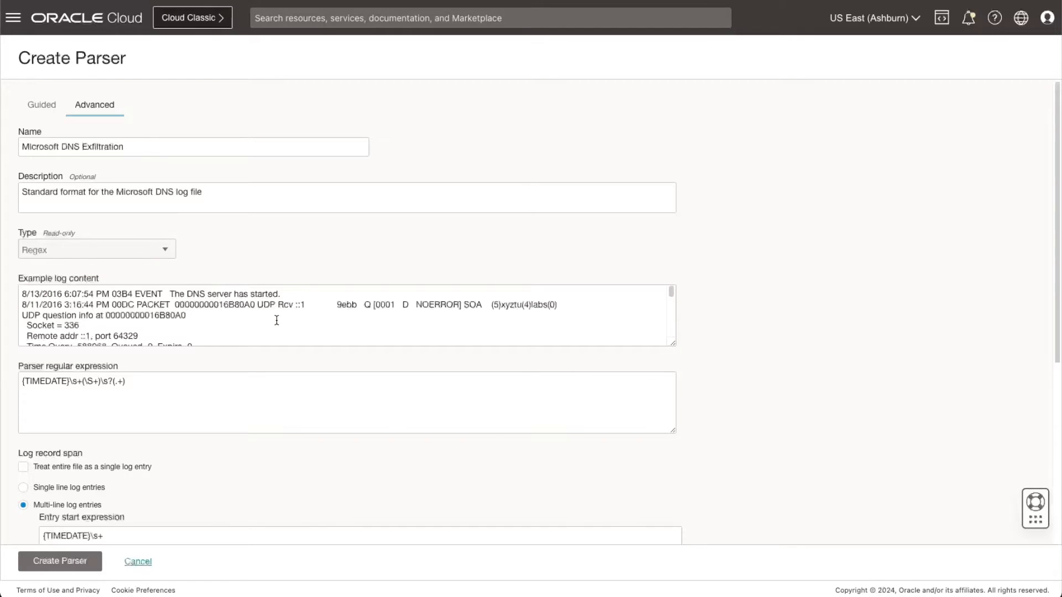
key(super+a)
key(BackSpace)
key(super+v)
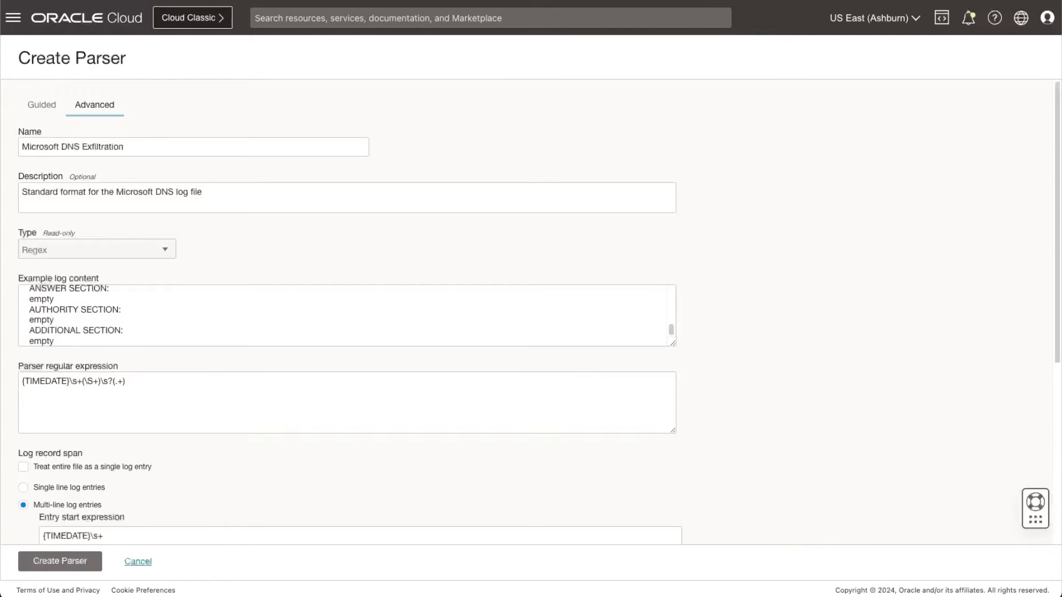
Set the parser regular expression to {TIMEDATE}\s+(\S+)\s+(\S+)\s+(\S+)\s+(.+).
click(185, 401)
key(super+a)
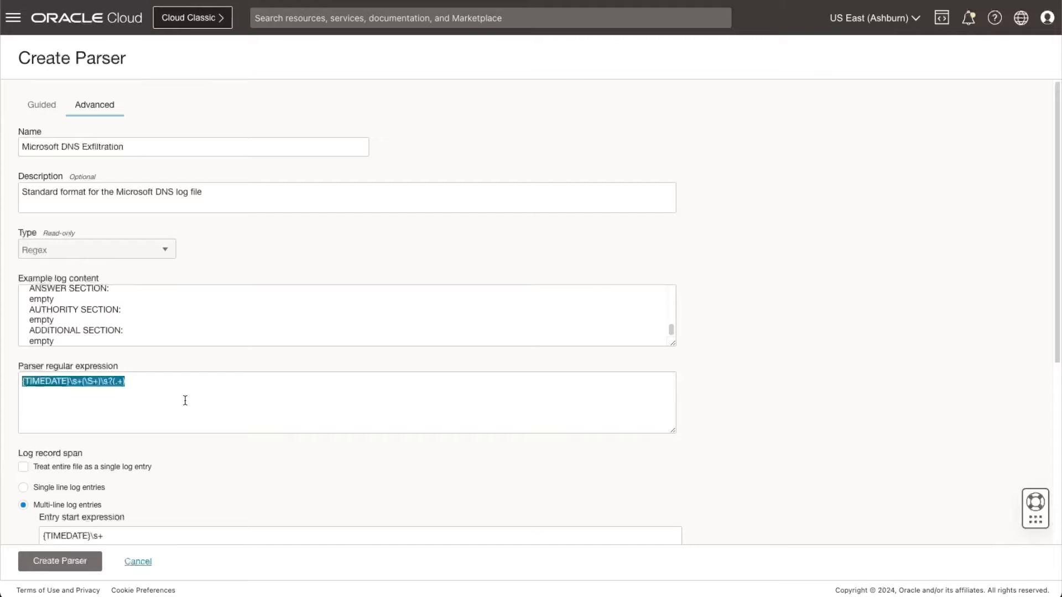
text({TIMEDATE}\s+(\S+)\s+(\S+)\s+(\S+)\s+(.+))
Assign Event and Destination IP to the two unmapped parser fields between Thread and Message, and create the parser.
scroll(254, 451, down, 5)
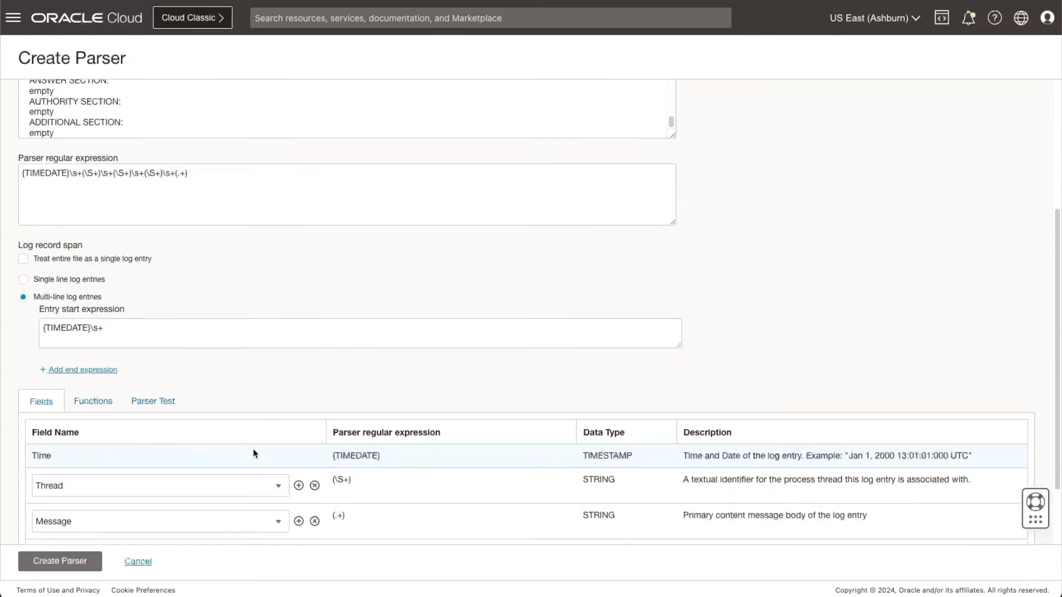
scroll(254, 453, down, 2)
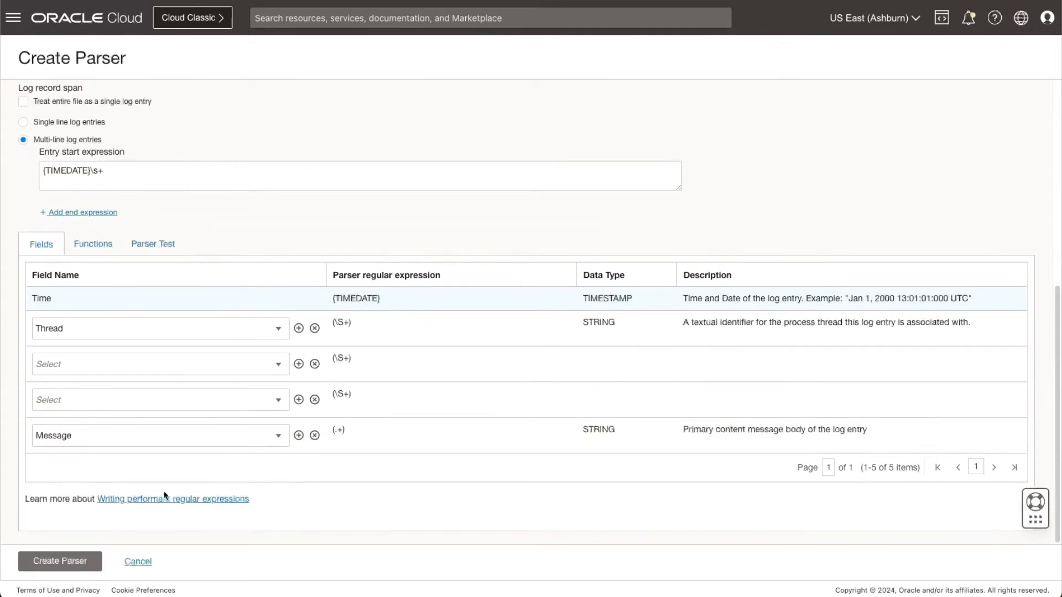
click(67, 362)
text(Ev)
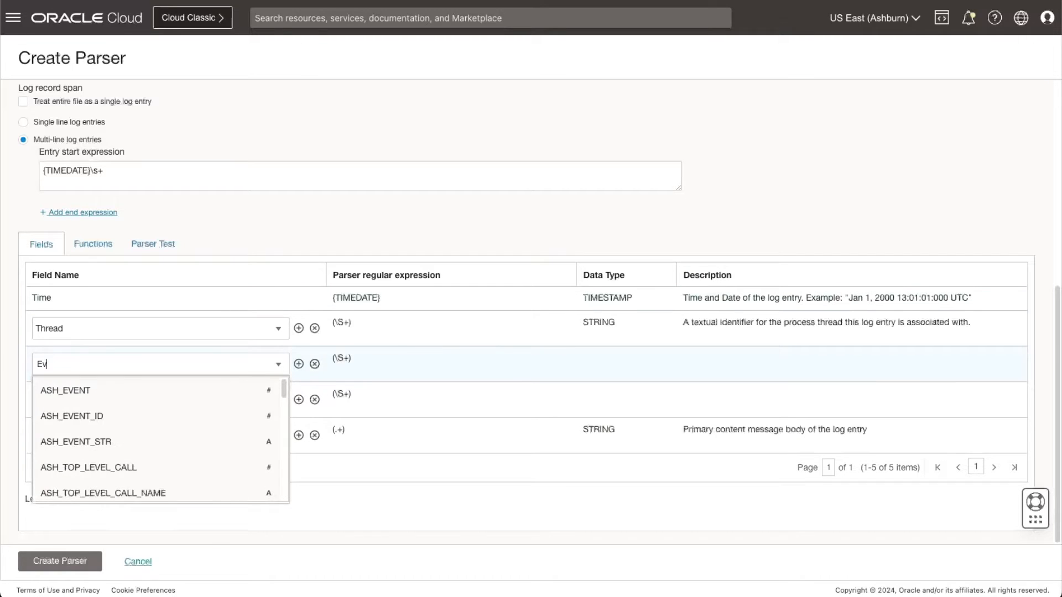
text(ent)
click(55, 490)
click(85, 400)
text(Des)
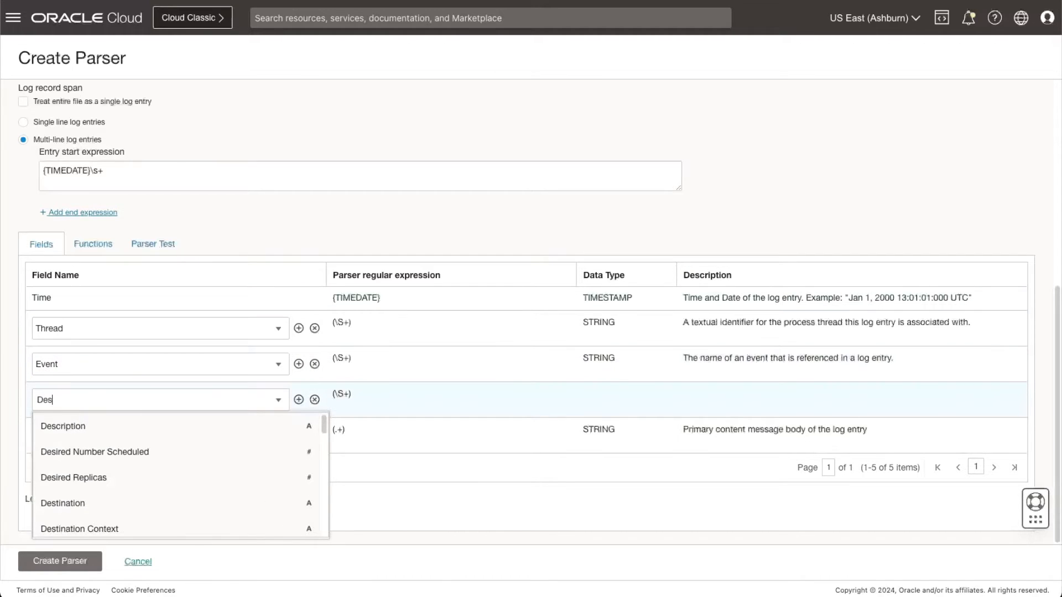
text(tina)
click(63, 503)
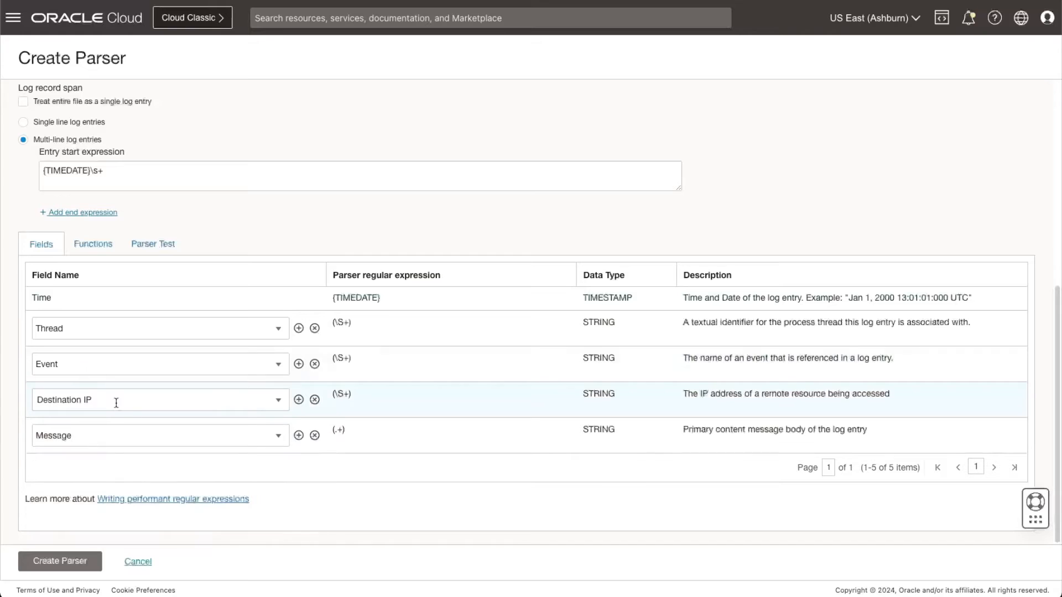
click(166, 243)
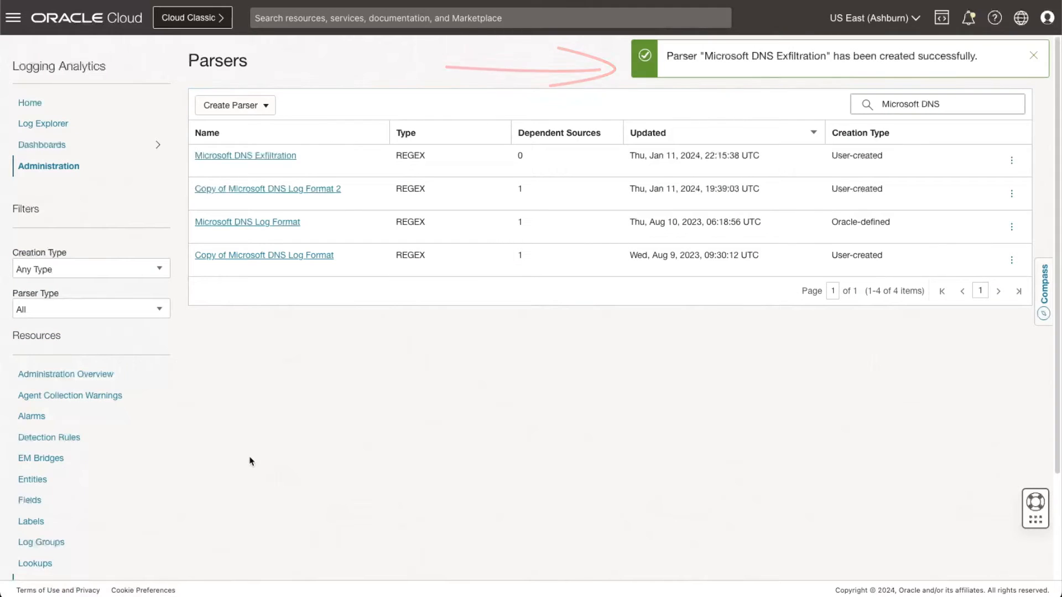
Start a new user-defined log source and name it Microsoft DNS Exfiltration.
scroll(34, 548, down, 1)
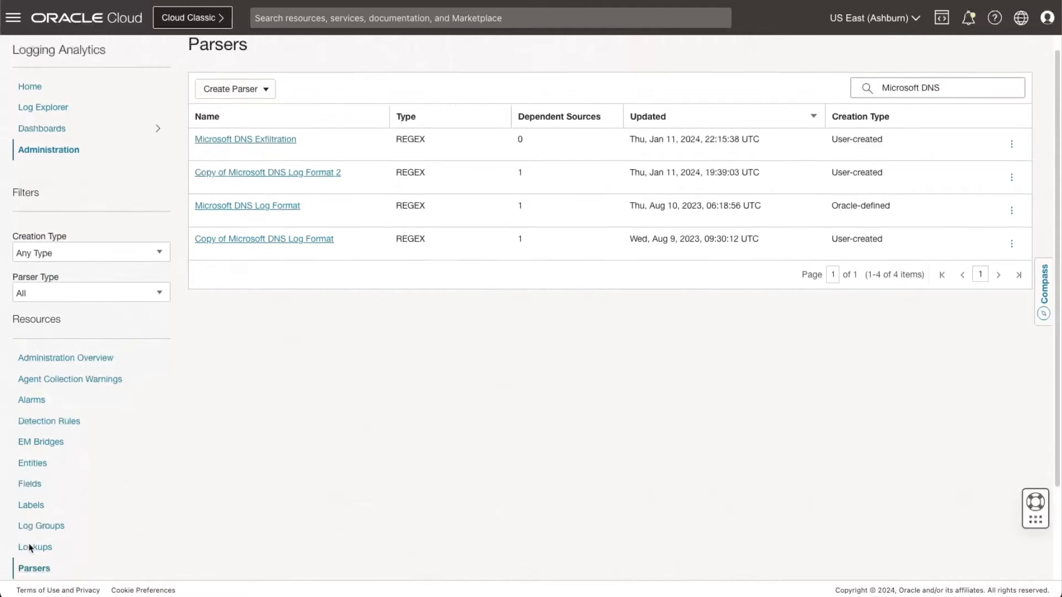
scroll(30, 547, down, 2)
click(31, 496)
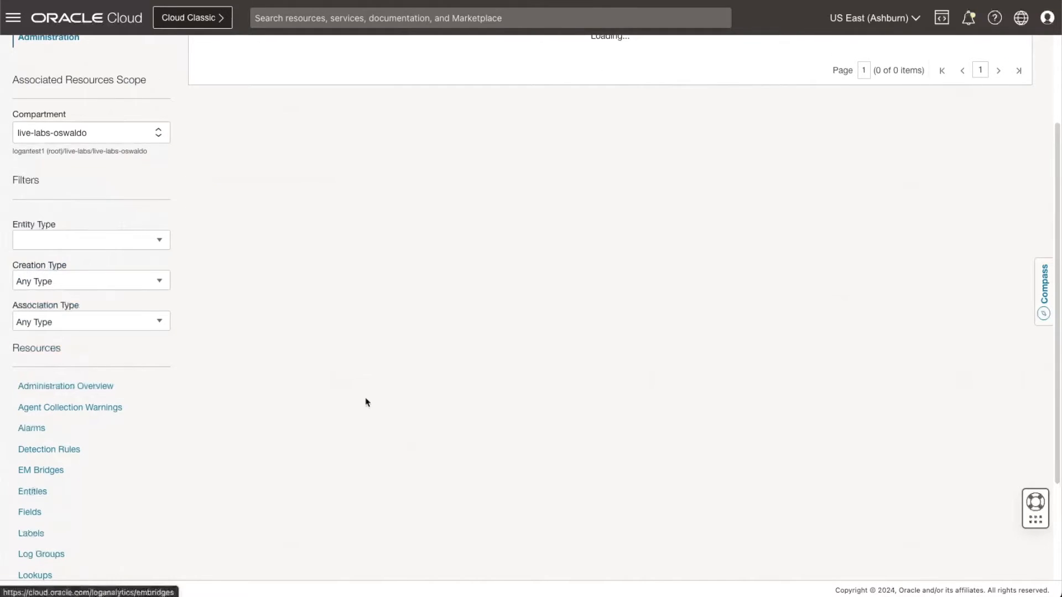
scroll(390, 380, up, 3)
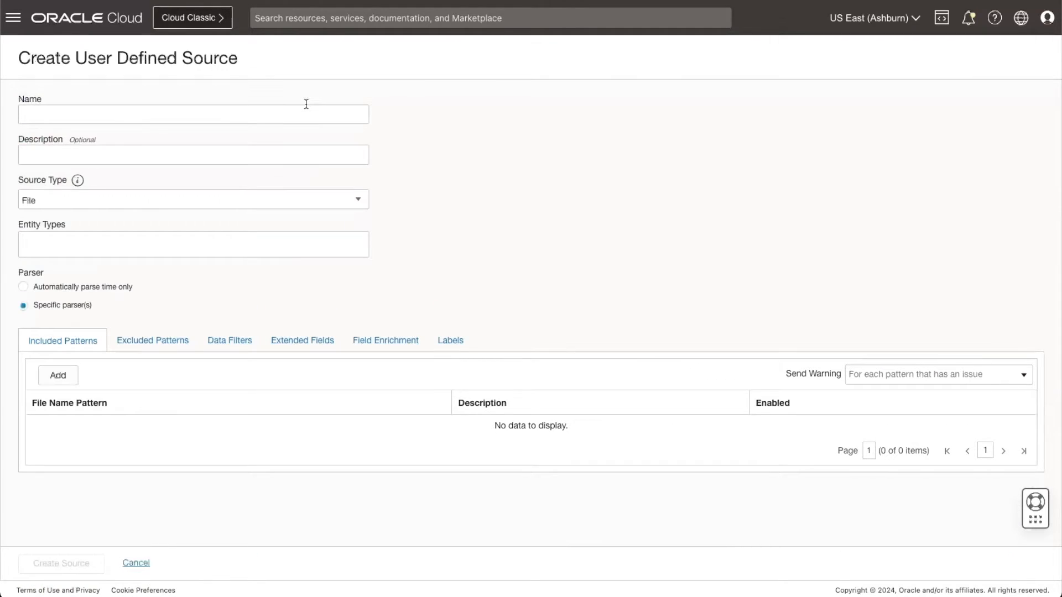
text(Microsoft DNS Exfiltration)
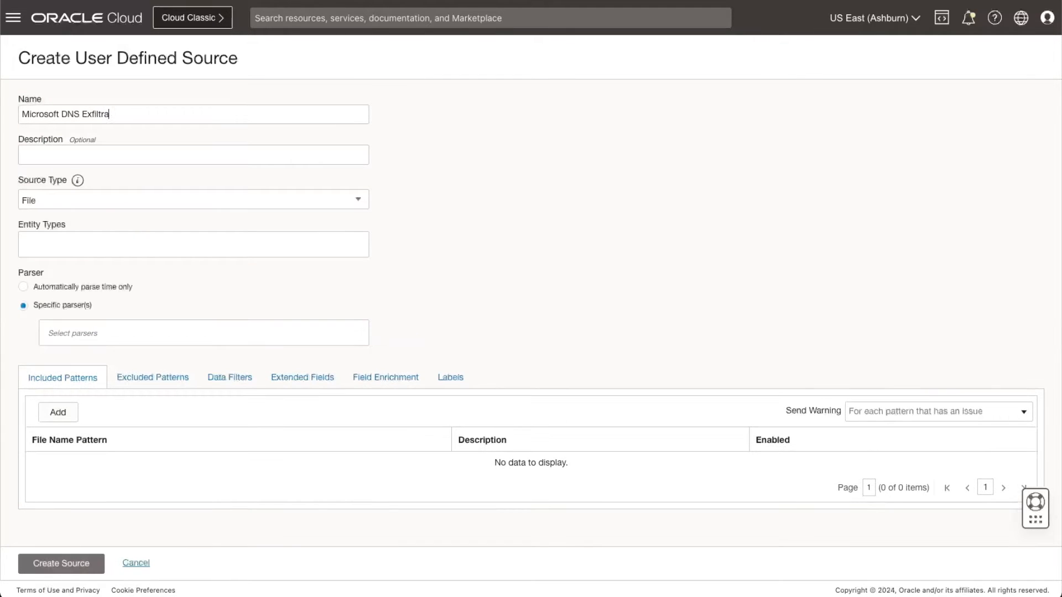
Set the source's entity type to Microsoft DNS Server and its specific parser to Microsoft DNS Exfiltration.
click(165, 243)
text(Mi)
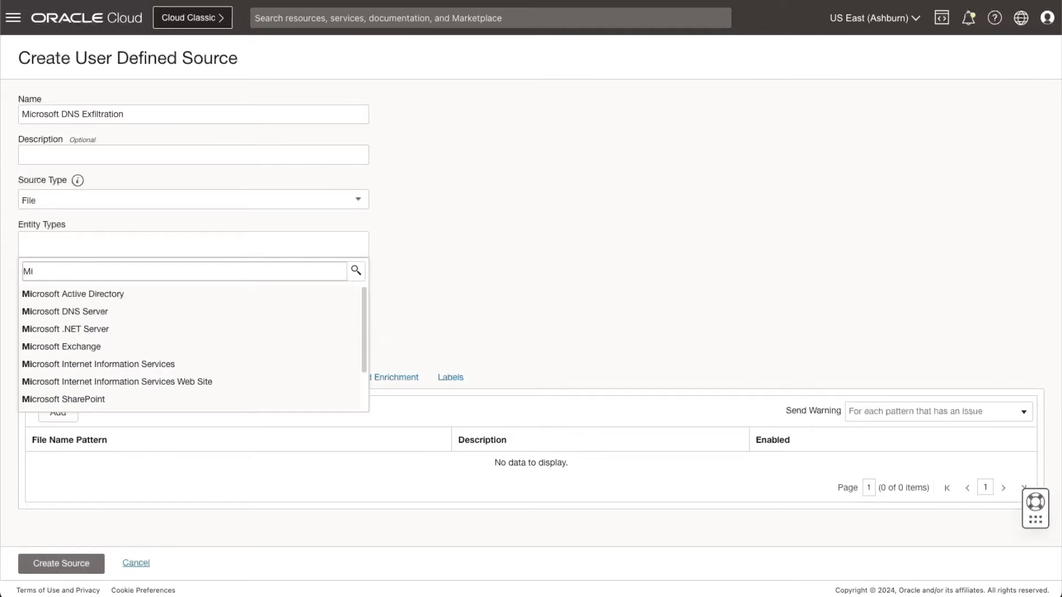
click(87, 311)
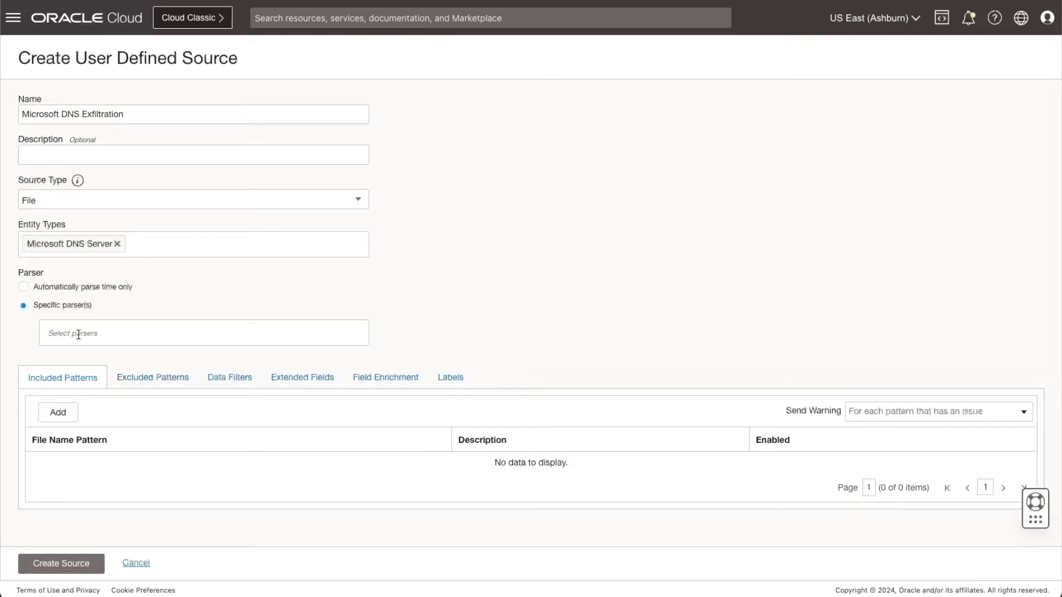
click(95, 333)
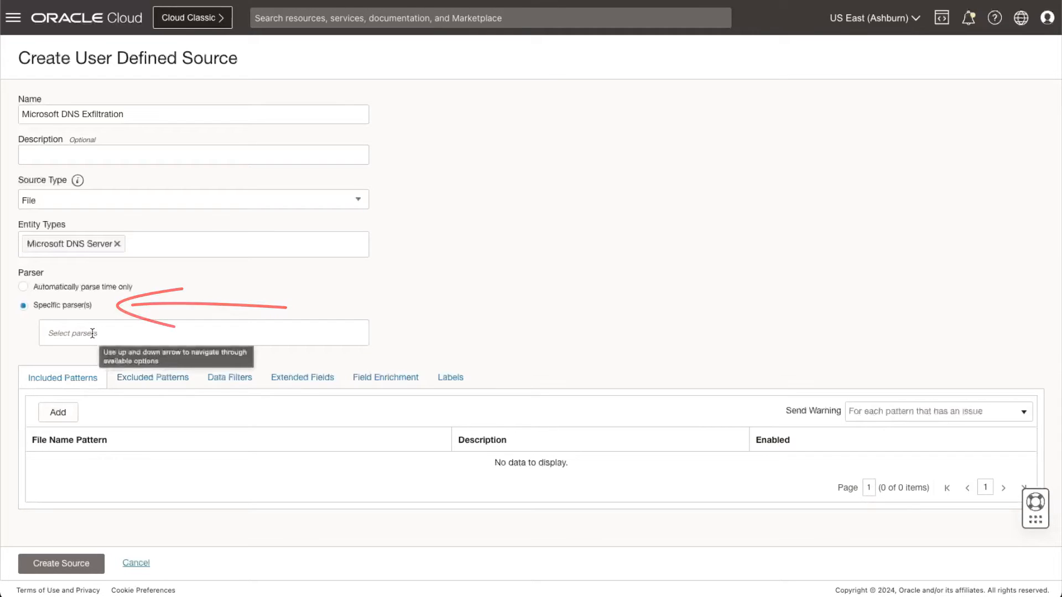
text(Microsoft)
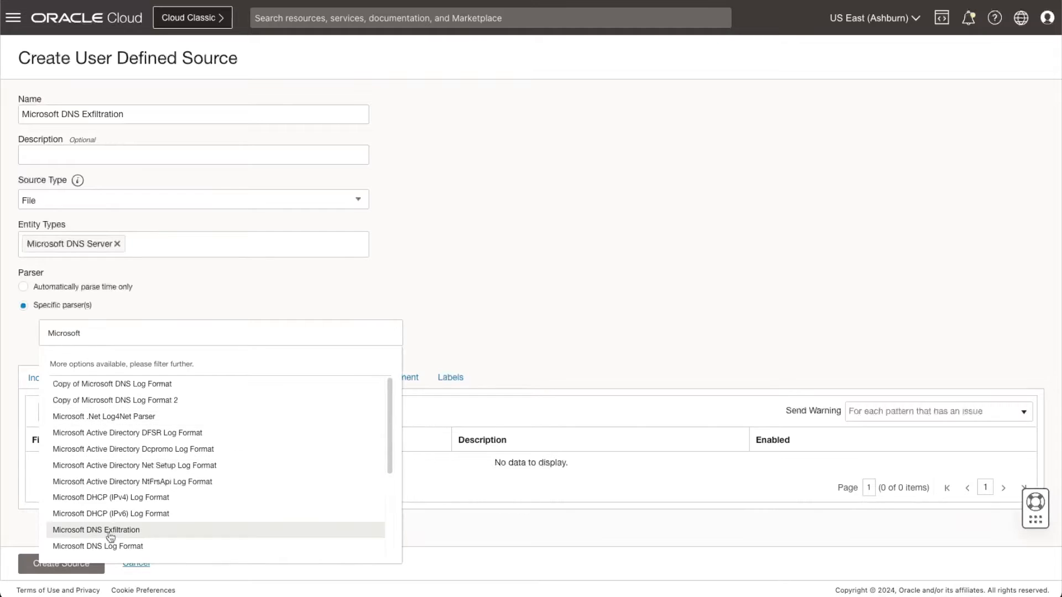
click(110, 531)
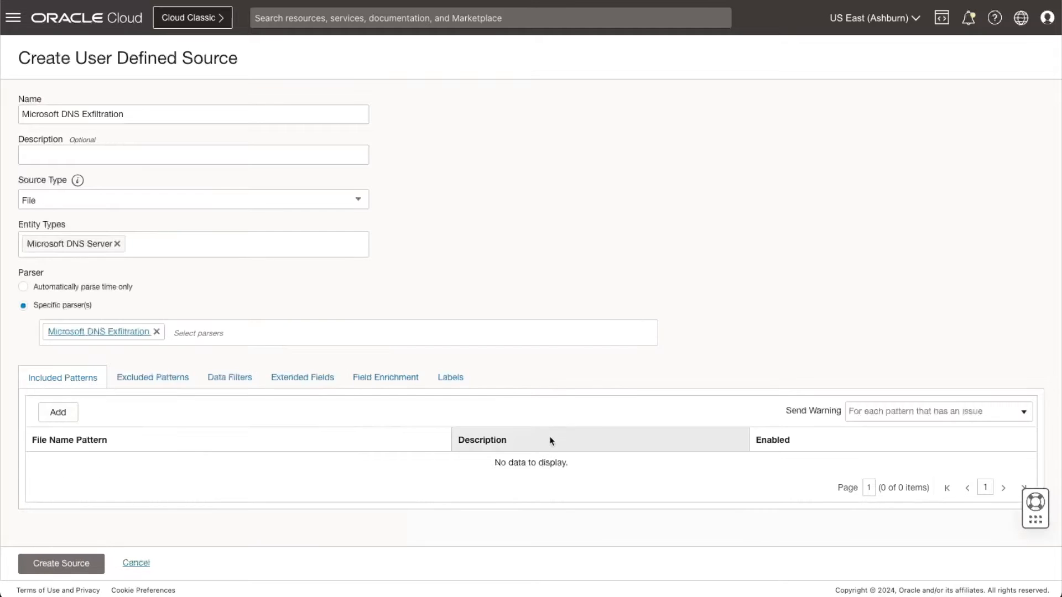
Add a conditional label to the source with a condition on Destination IP using the Not In operator.
click(466, 380)
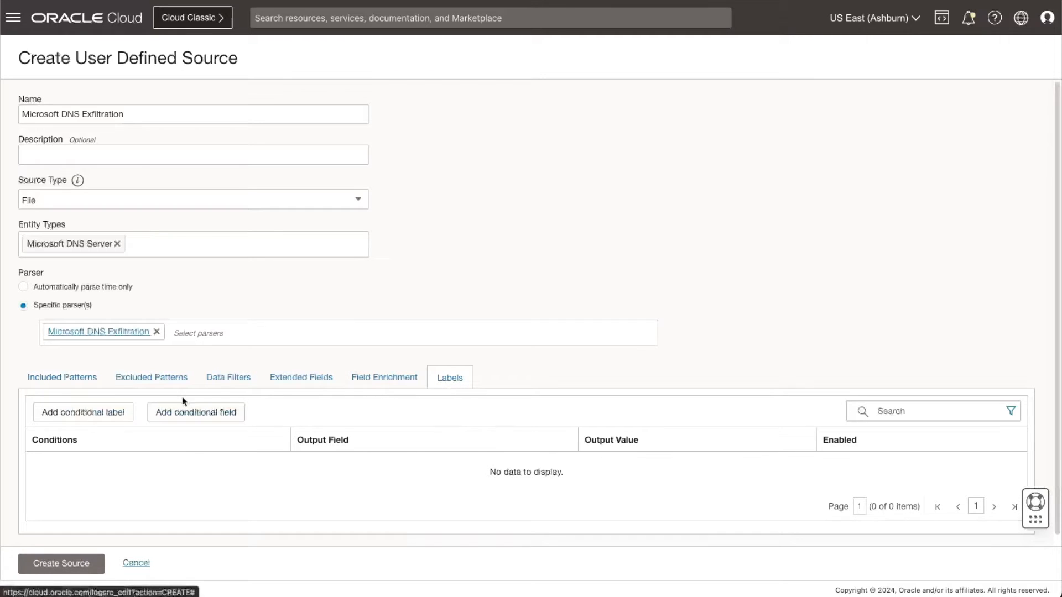
click(92, 416)
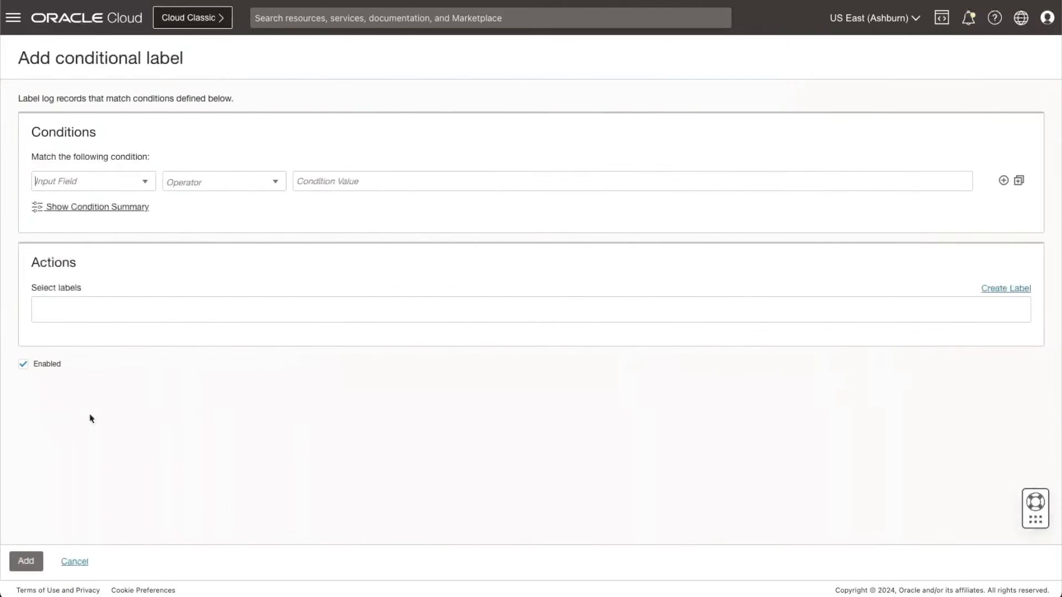
click(75, 187)
click(77, 184)
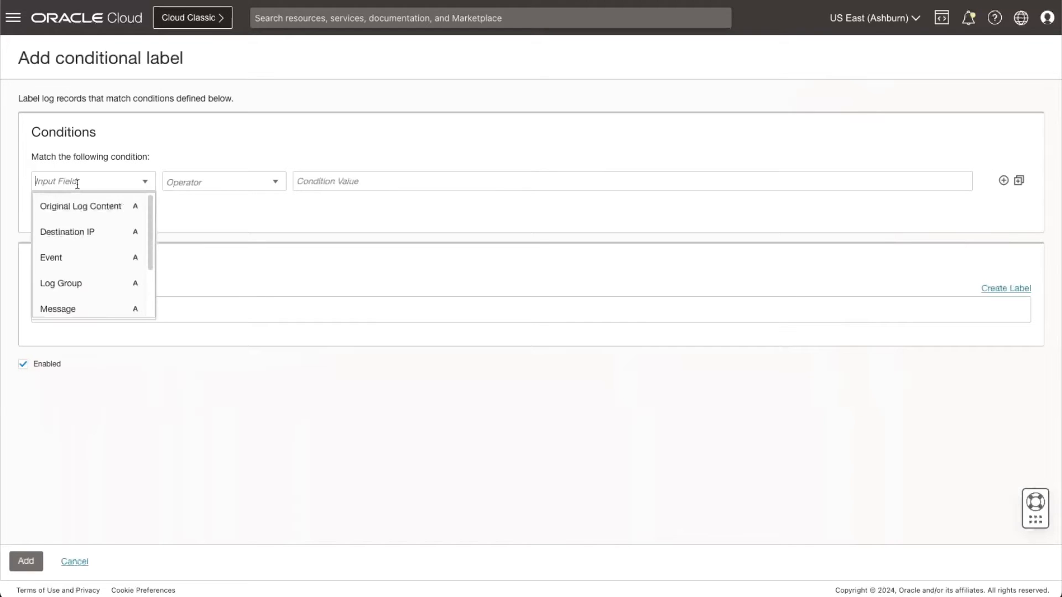
click(82, 234)
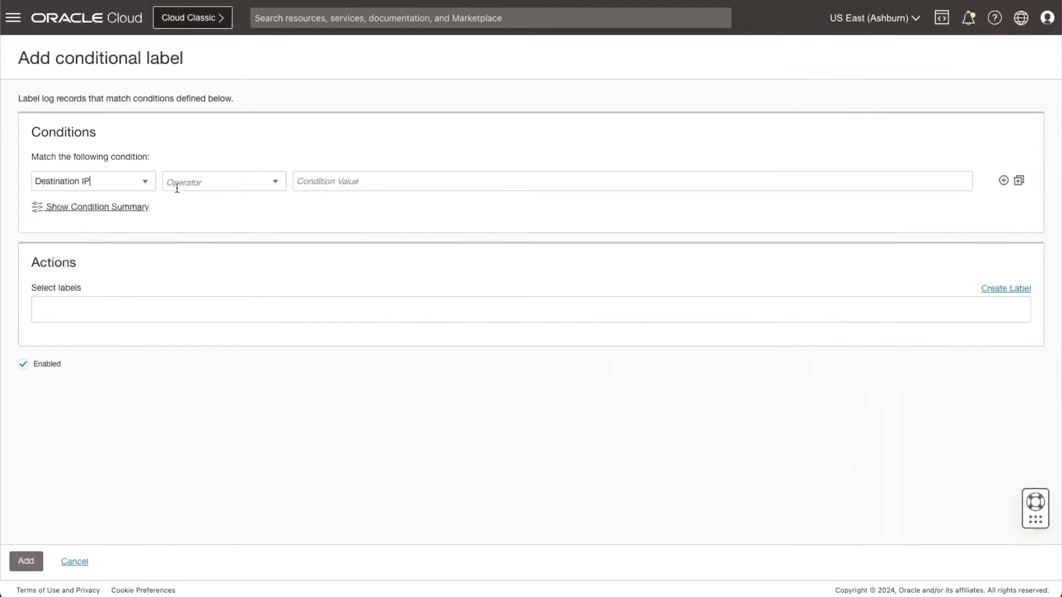
click(191, 182)
text(Not)
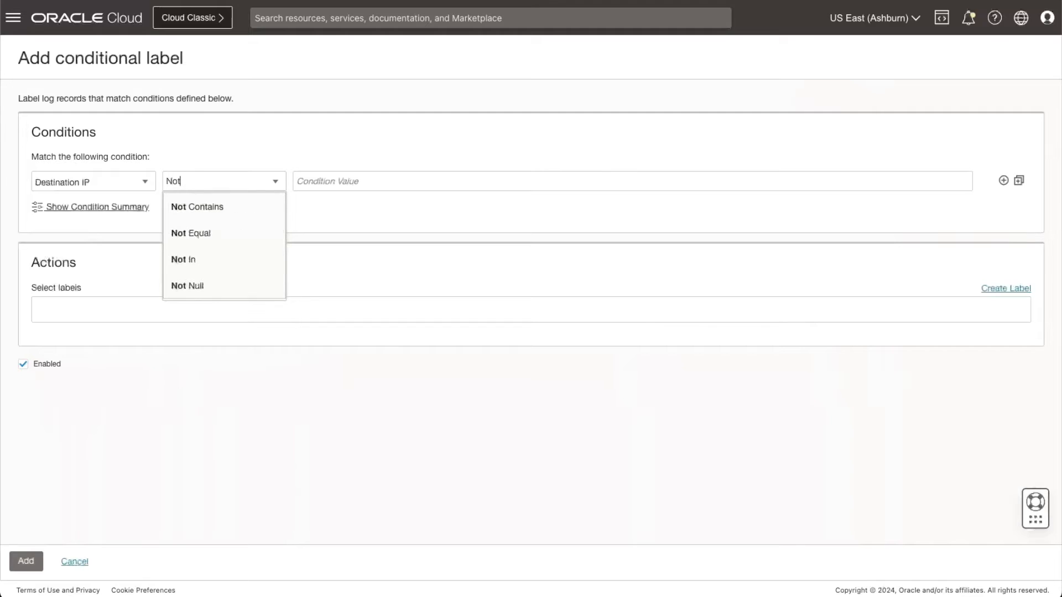
click(191, 265)
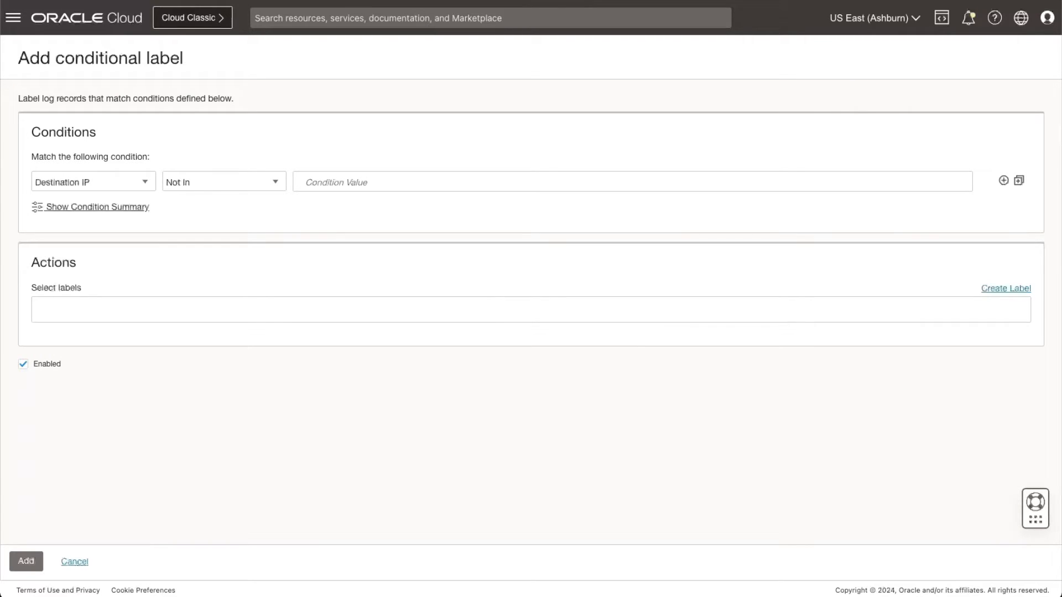
Enter 192.168.1.10, 10.0.0.5, 192.168.2.20 and 10.1.1.1 as the condition's values.
text(192.168.1.10)
key(Return)
text(10.0.0.5)
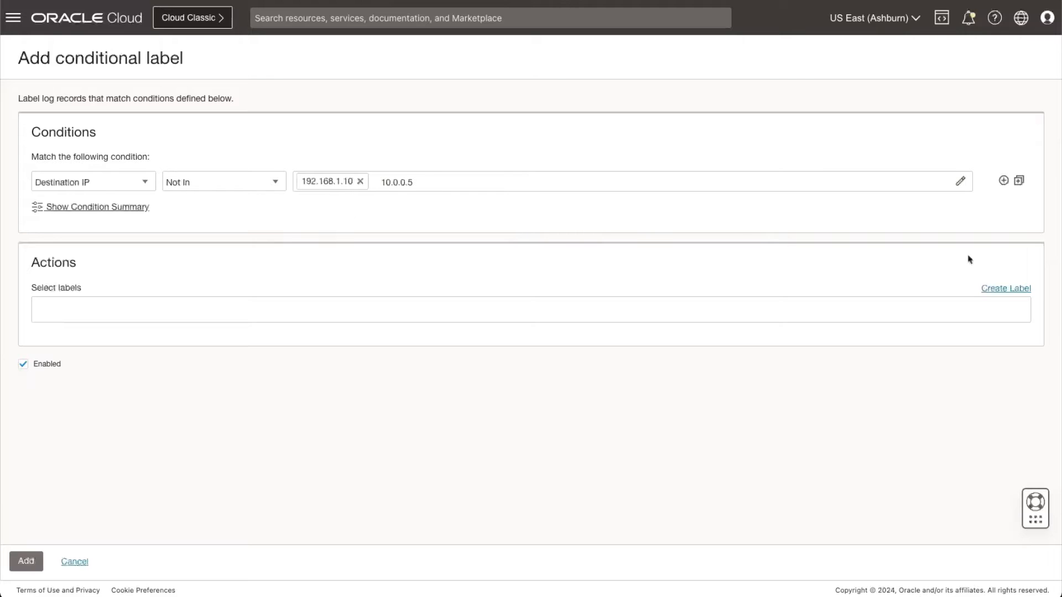
key(Return)
text(192.168.2.20)
key(Return)
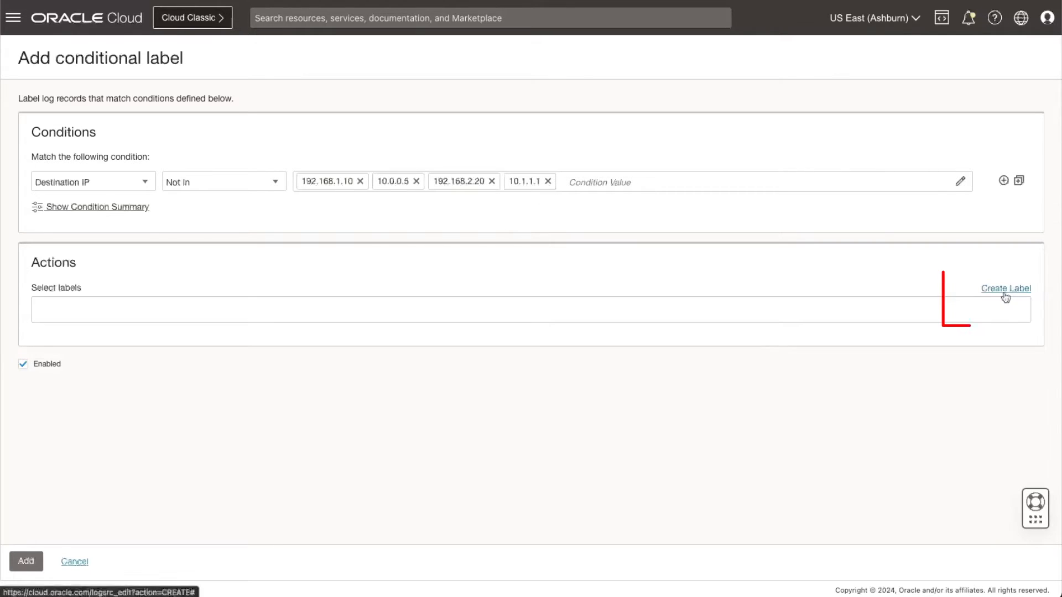
Assign the DNS Exfiltration Attempt label to the condition, add the conditional label and create the source.
click(105, 307)
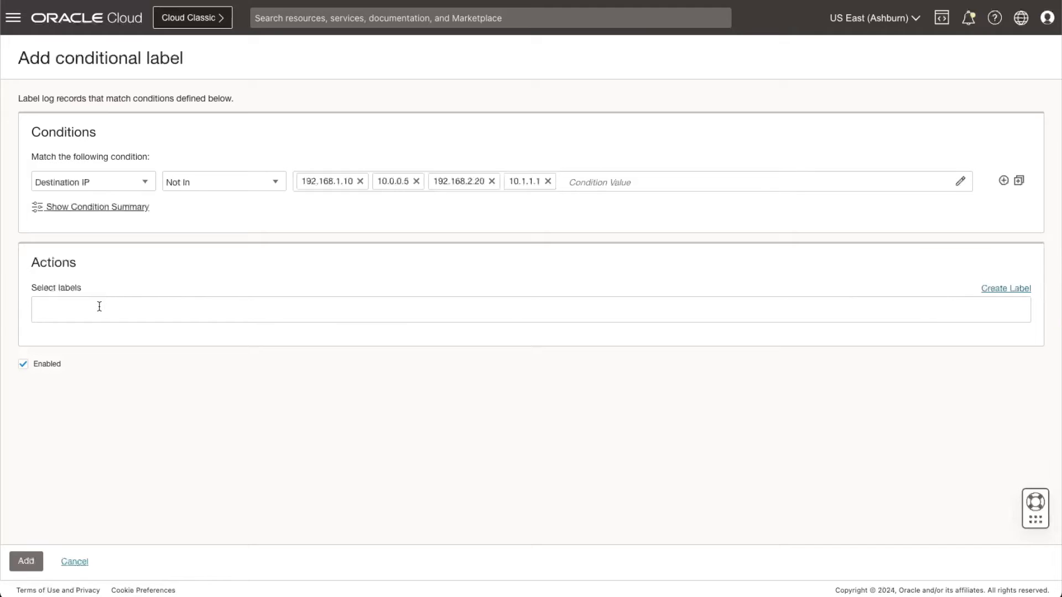
text(DNS)
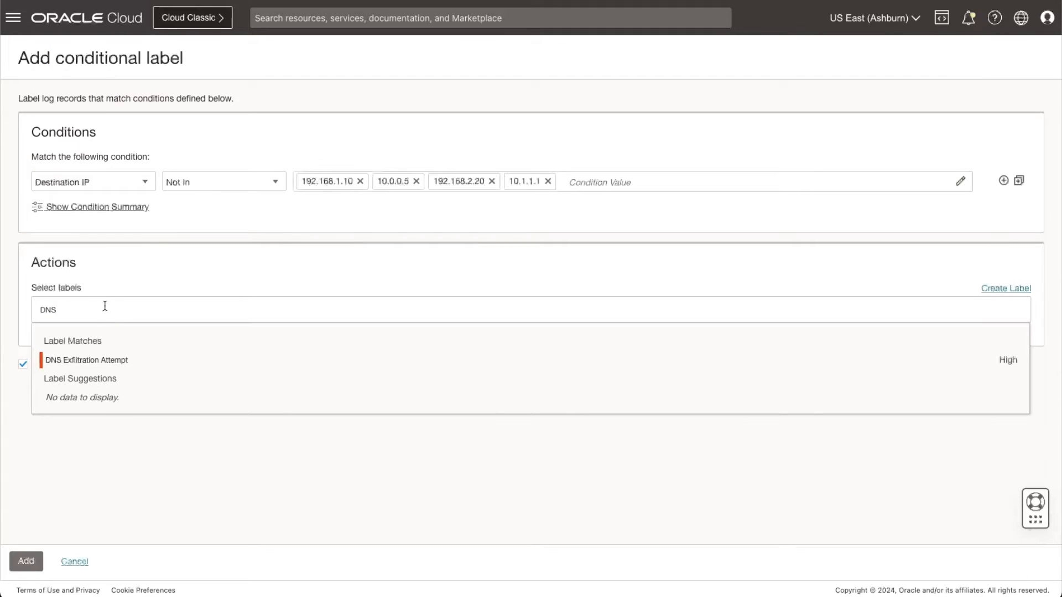
click(89, 366)
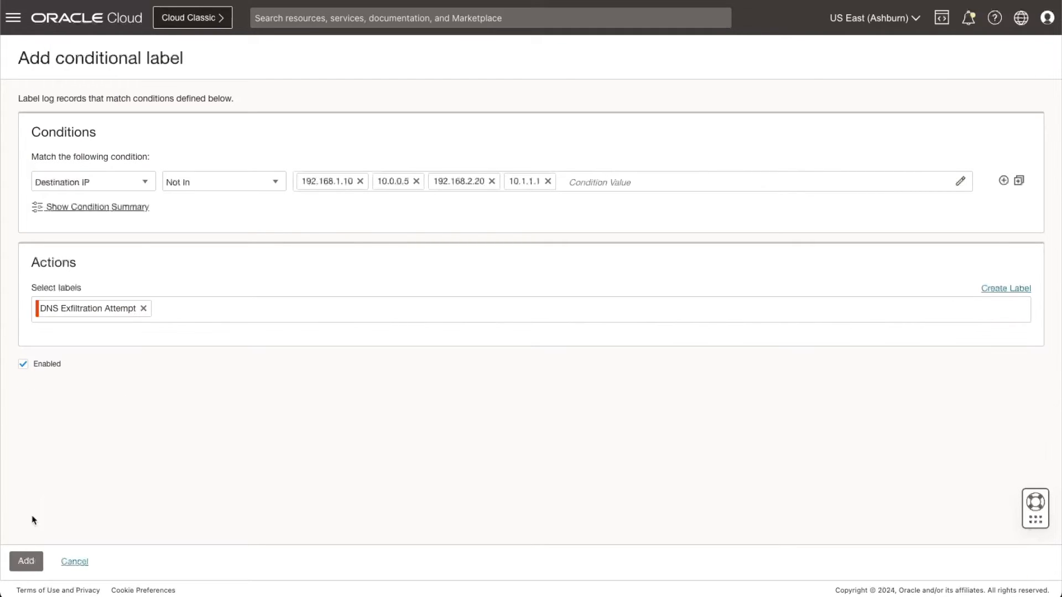
click(35, 560)
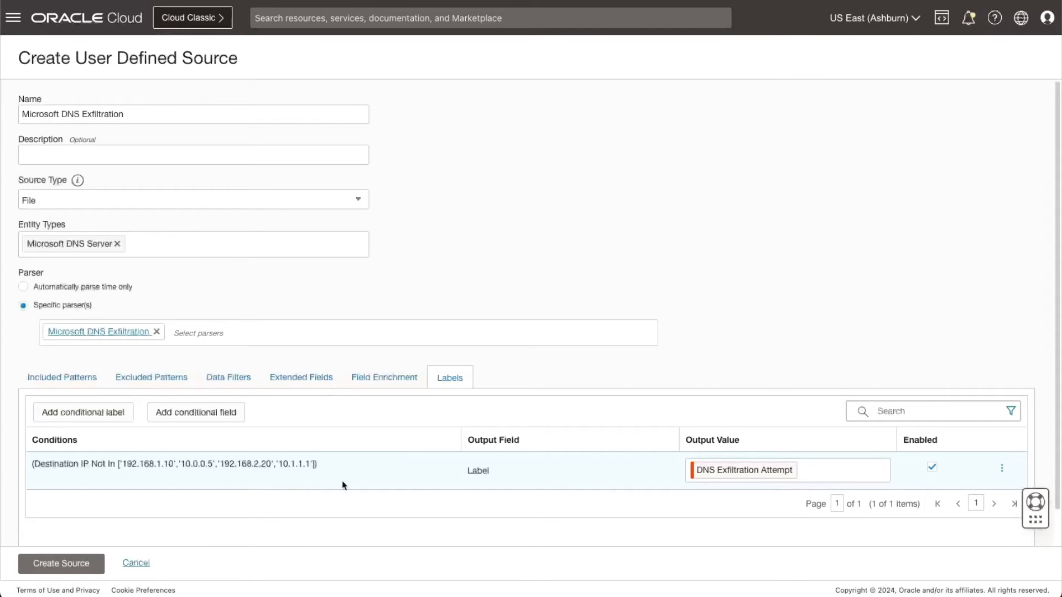
click(65, 566)
scroll(231, 468, up, 1)
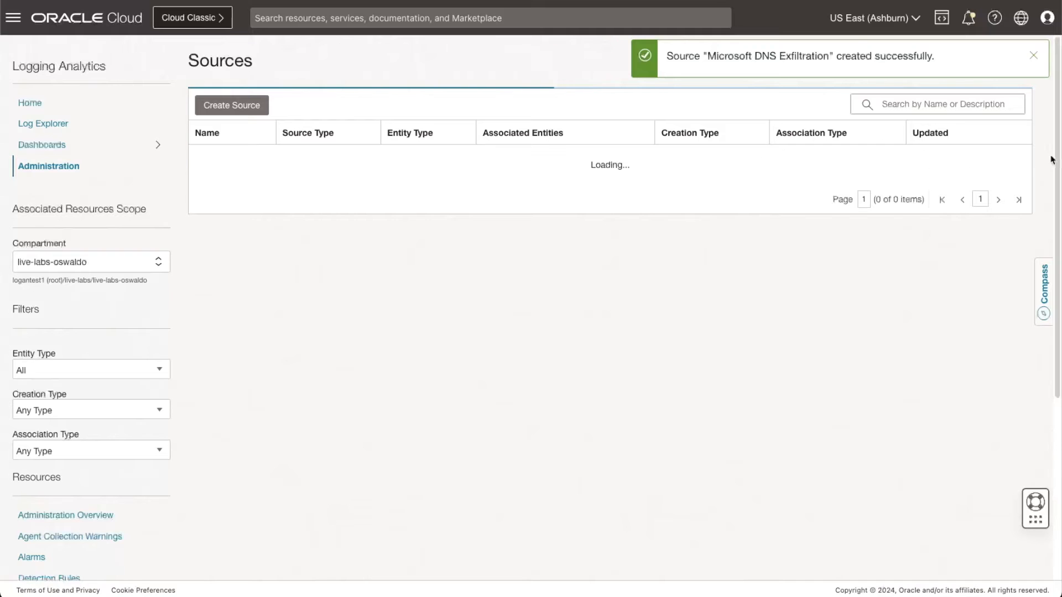
In Cloud Shell, switch to the personal live-labs directory and run the online microsoft-dns-server-logs.py script with python and curl.
click(942, 17)
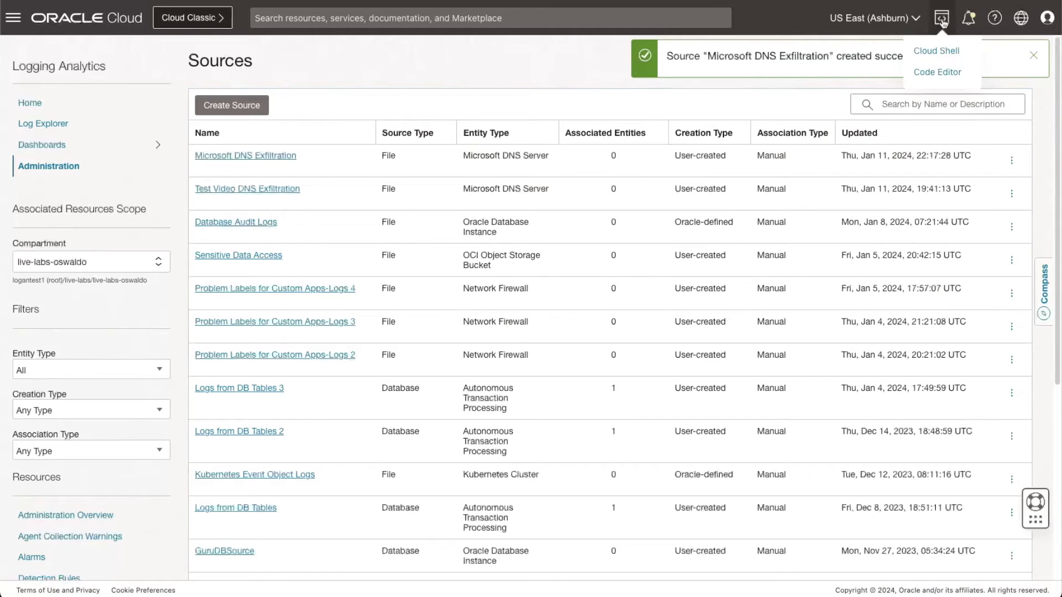
click(942, 51)
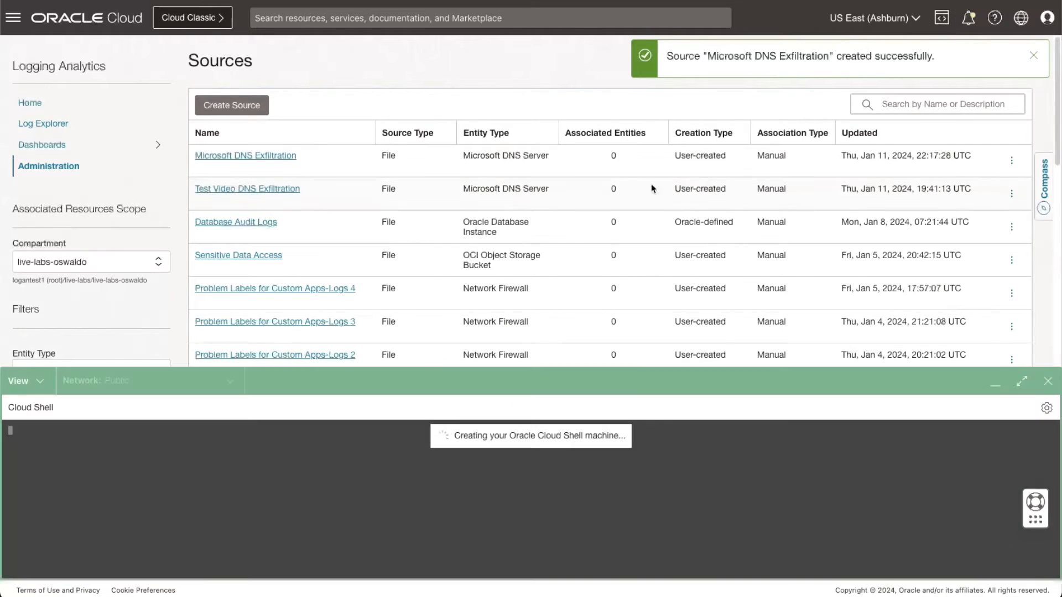
text(cd live-labs-oswaldo/)
key(Return)
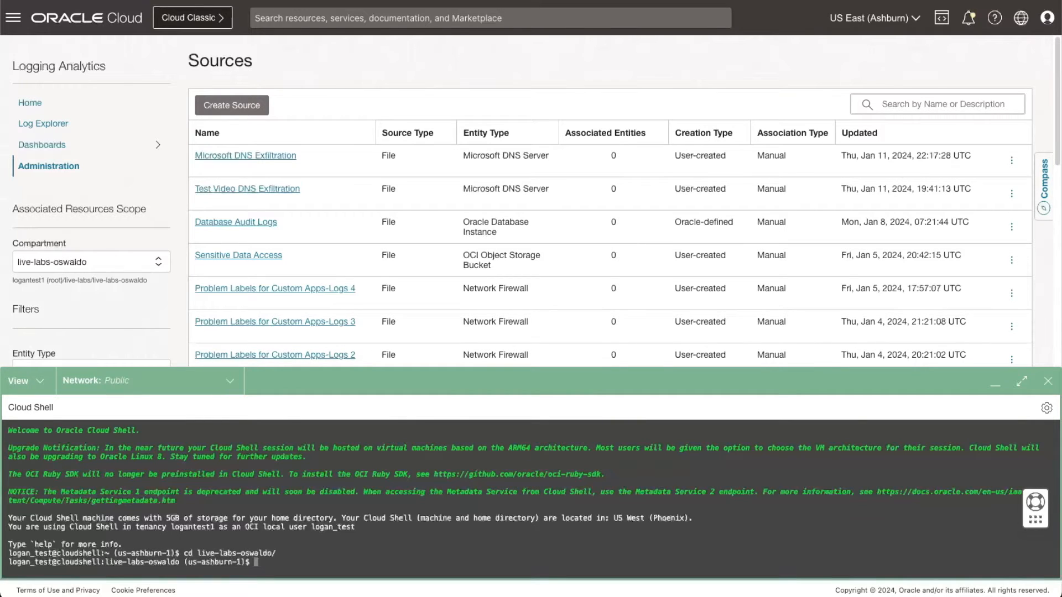
text(python <(curl -s https://kalsaria-c.github.io/oci-observability-and-management/utils/microsoft-dns-server-logs.py))
key(Return)
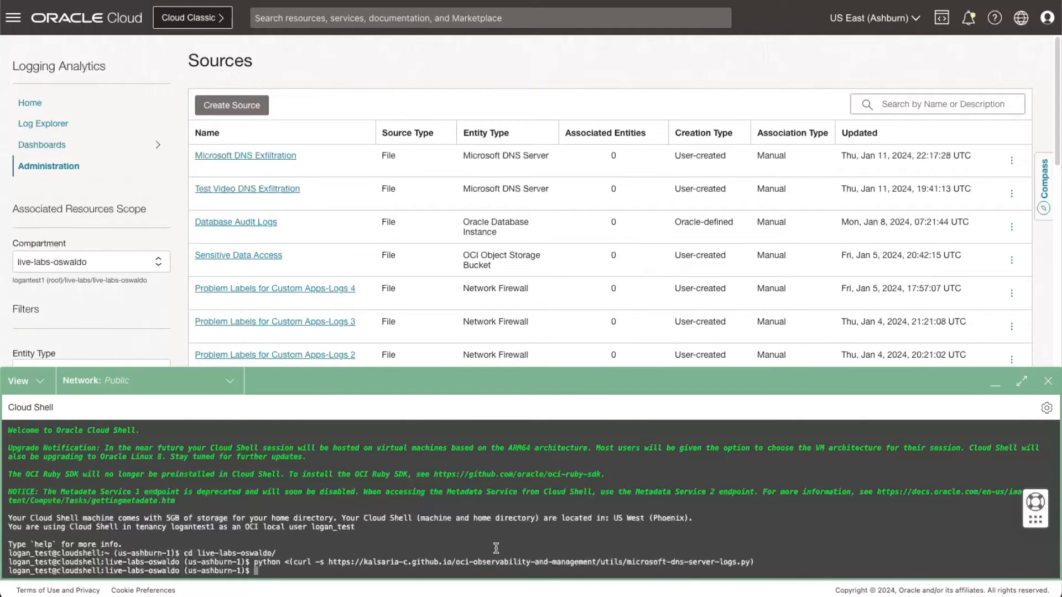
Check upload-logs-file.py's help and run it with file microsoft-dns-server-logs.log, filename microsoft-dns-server-logs, log source "Microsoft DNS Exfiltration" and name dns.
text(python upload-logs-file.py -h)
key(Return)
text(python upload-logs-file.py -f )
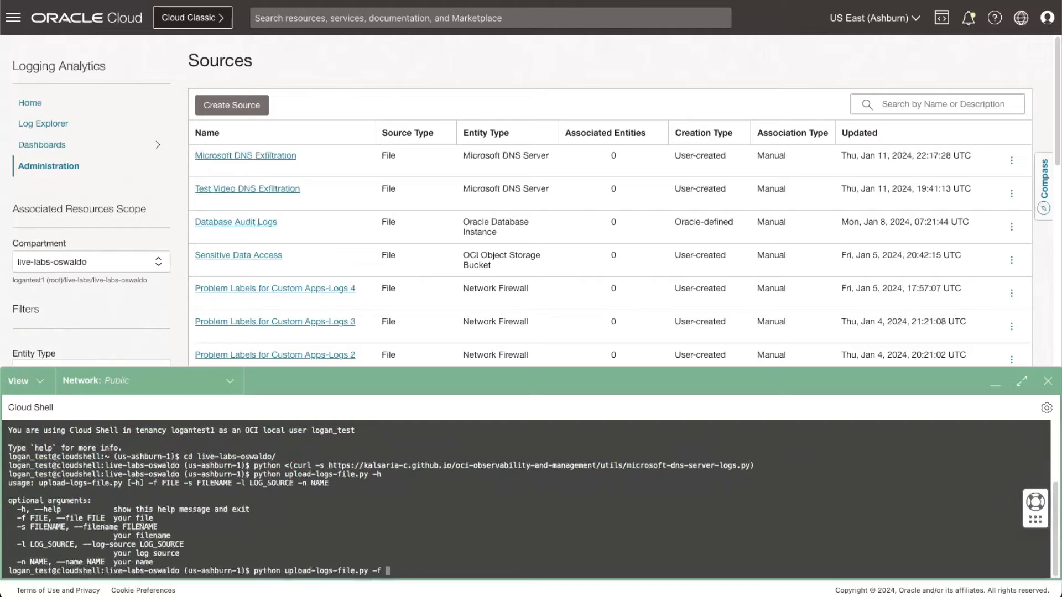
text(microsoft-dns-server-logs.log -s microsoft-dns-server-logs -l ")
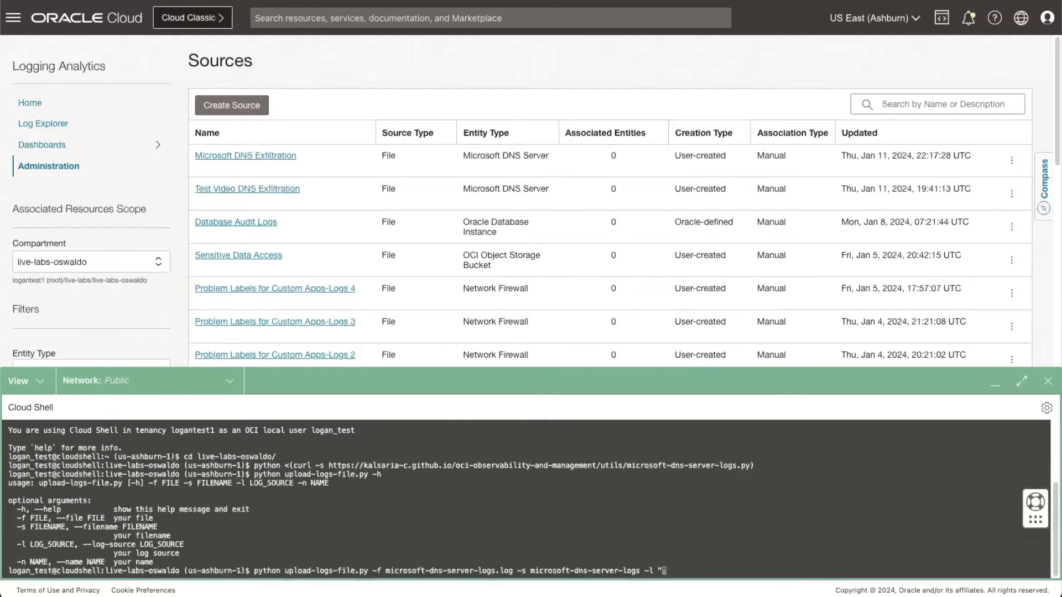
text(Microsoft DNS Exfiltration" -n dns)
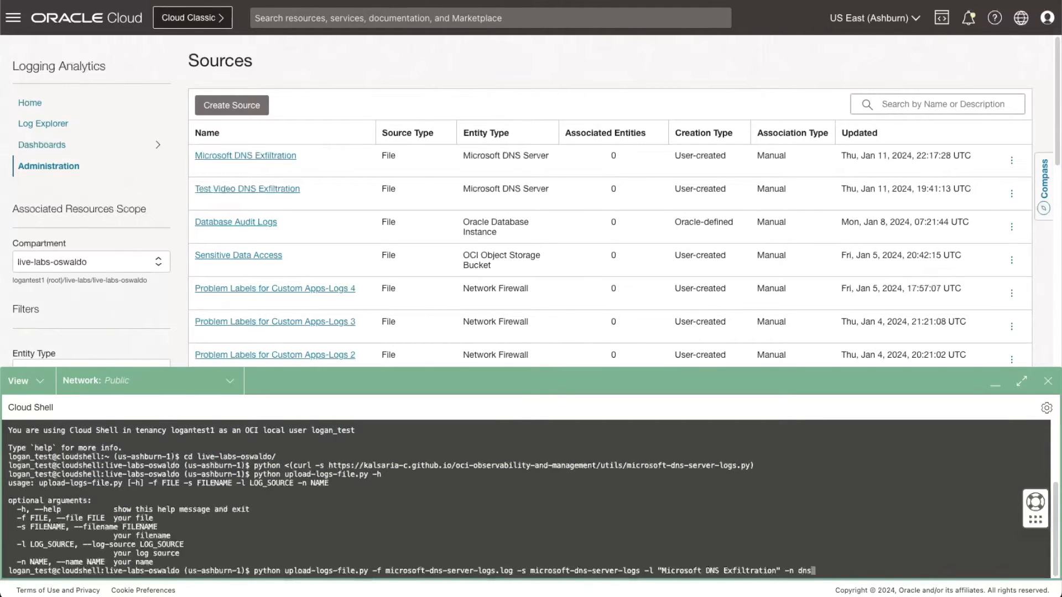
key(Return)
Choose compartment index 82 and log group index 0 for the upload, and exit Cloud Shell.
text(82)
key(Return)
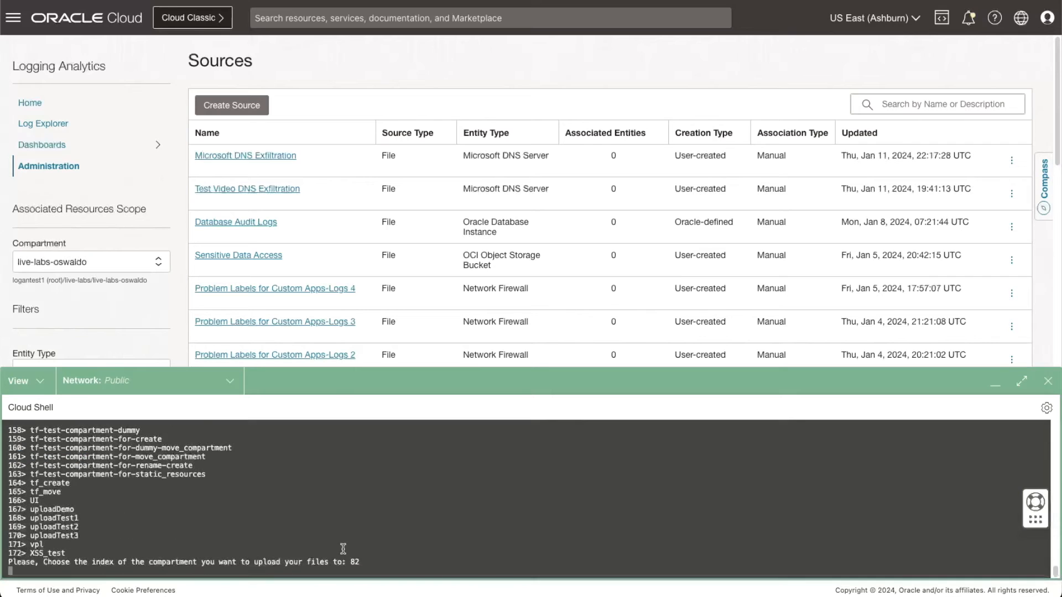
text(0)
key(Return)
click(1048, 381)
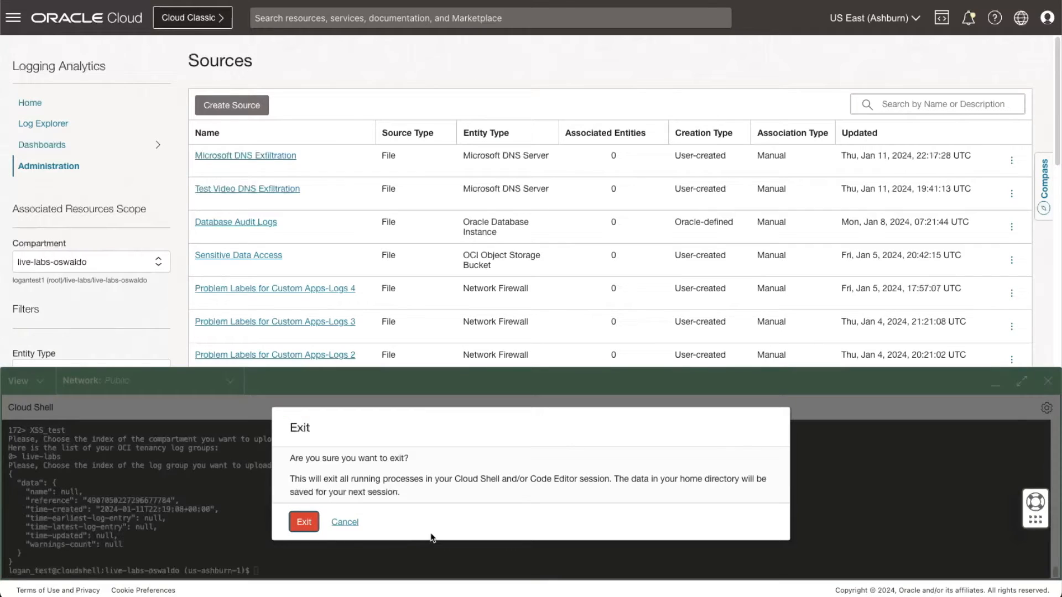
click(304, 524)
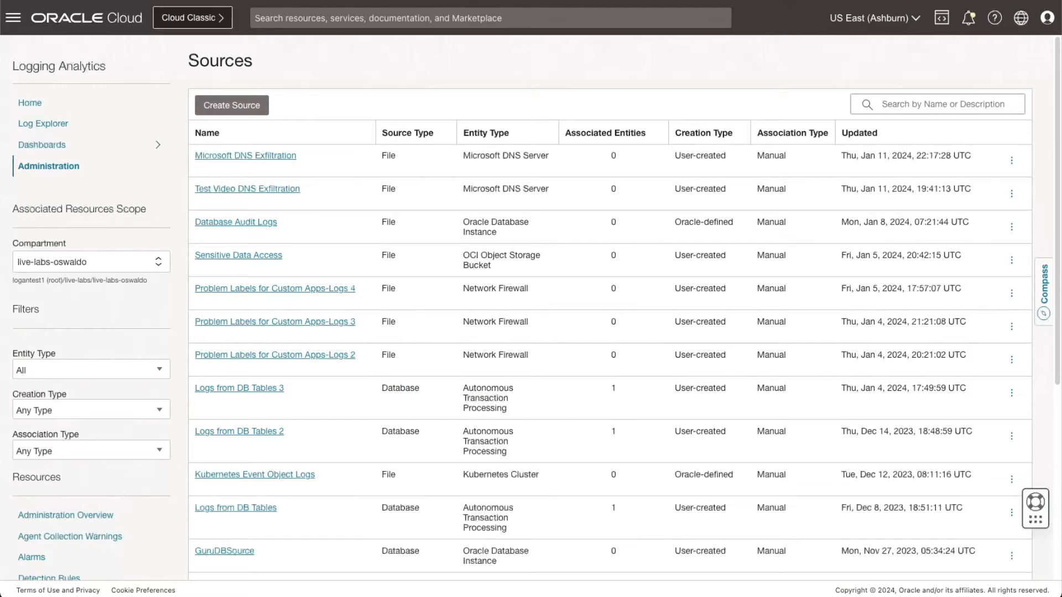
Replace the Log Explorer query with the template filtering by a placeholder log source and running timestats count as logrecords by 'Log Source'.
click(49, 126)
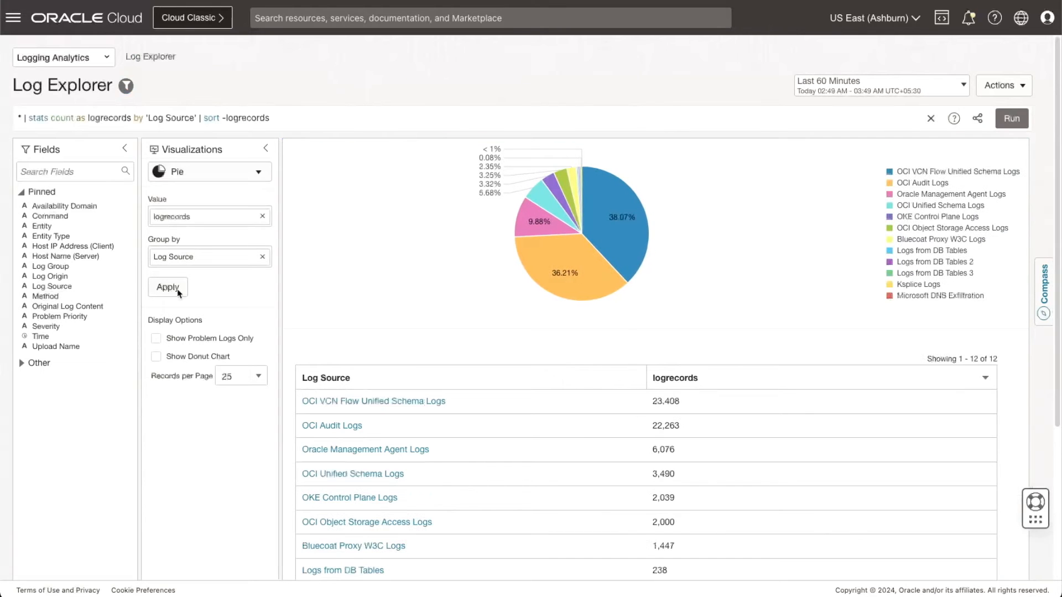
click(320, 116)
key(ctrl+a)
text('Log Source' = '<Name of the Log Source created>' | timestats count as logrecords by 'Log Source')
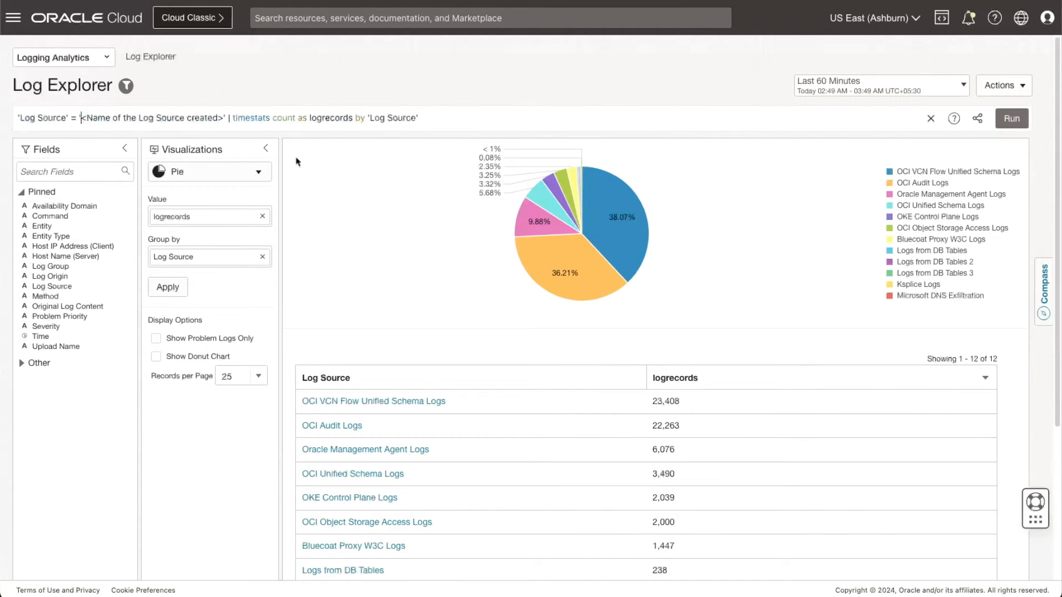
Replace the query's log source placeholder with Microsoft DNS Exfiltration and run the query.
key(shift+Right)
key(shift+Right)
key(shift+Right)
key(shift+Right)
key(shift+Right)
key(shift+Right)
key(shift+Right)
key(shift+Right)
key(shift+Right)
key(shift+Right)
key(shift+Right)
key(shift+Right)
key(shift+Right)
key(shift+Right)
key(shift+Right)
key(shift+Right)
key(shift+Right)
key(shift+Right)
key(shift+Right)
key(shift+Right)
key(BackSpace)
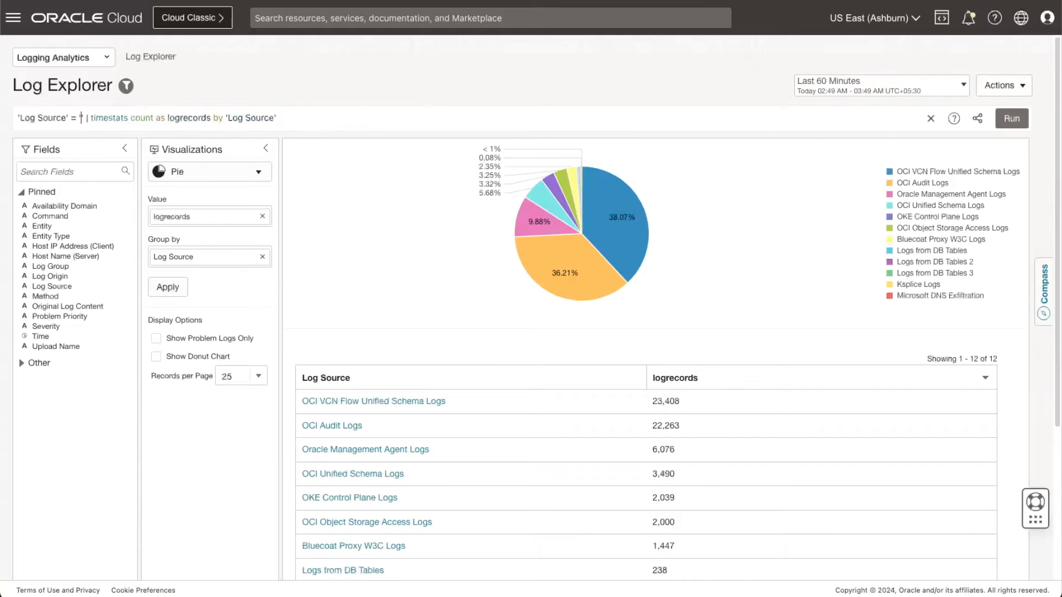
text(Microsoft DNS E)
text(xfiltration)
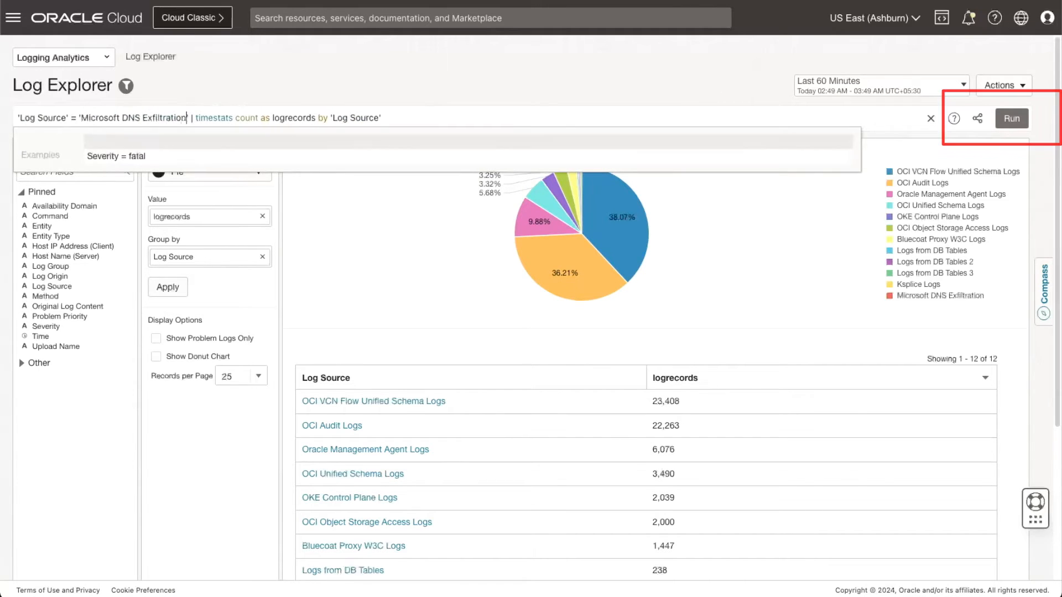
click(1019, 122)
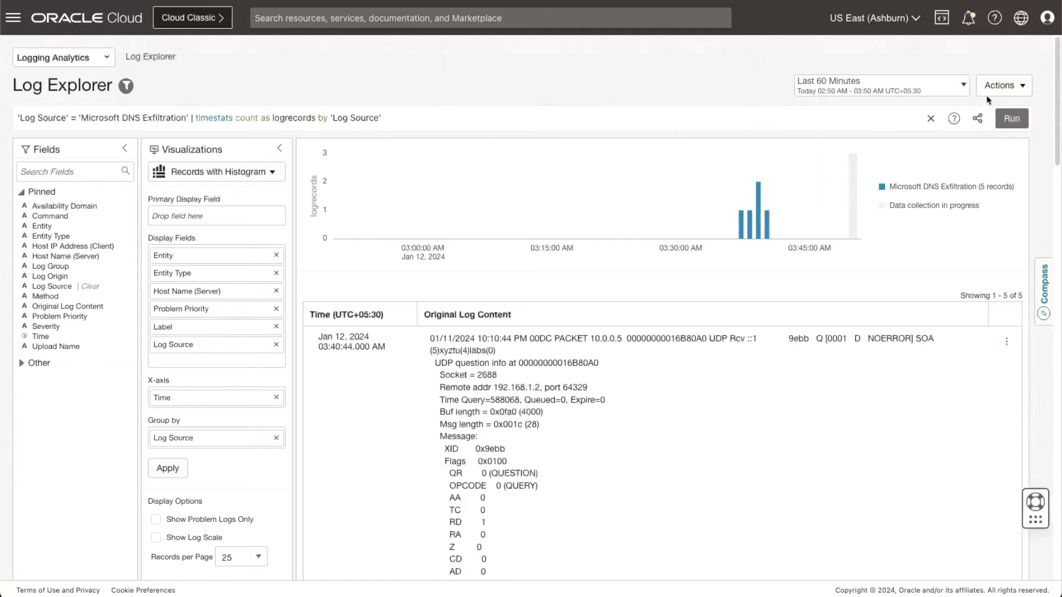
Save the current search under the name Microsoft DNS Exfiltration.
click(1004, 85)
click(969, 175)
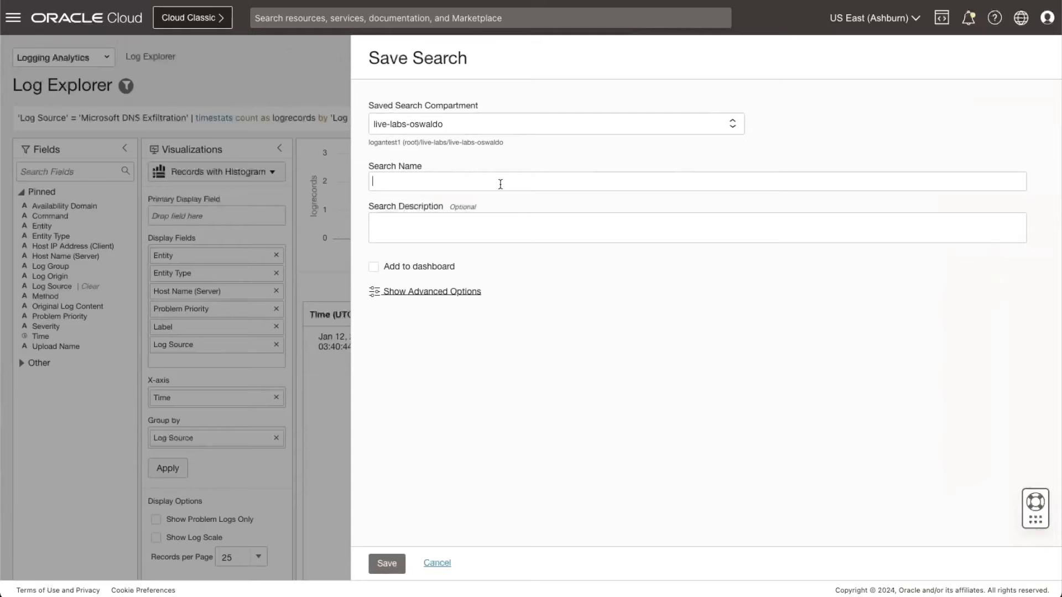
click(500, 184)
text(Microsoft DNS Exfiltrati)
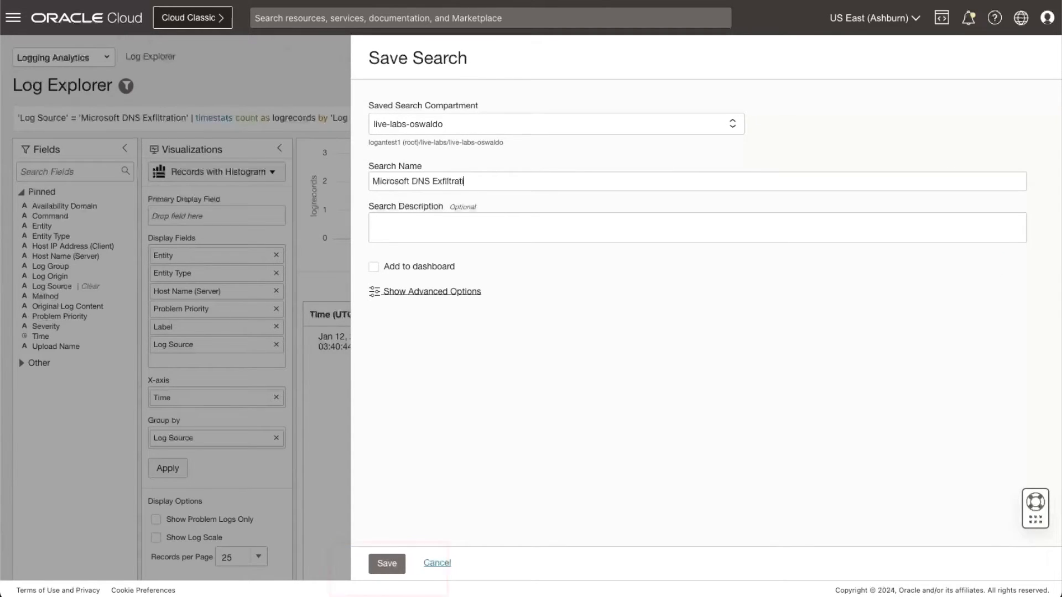
text(on)
click(396, 568)
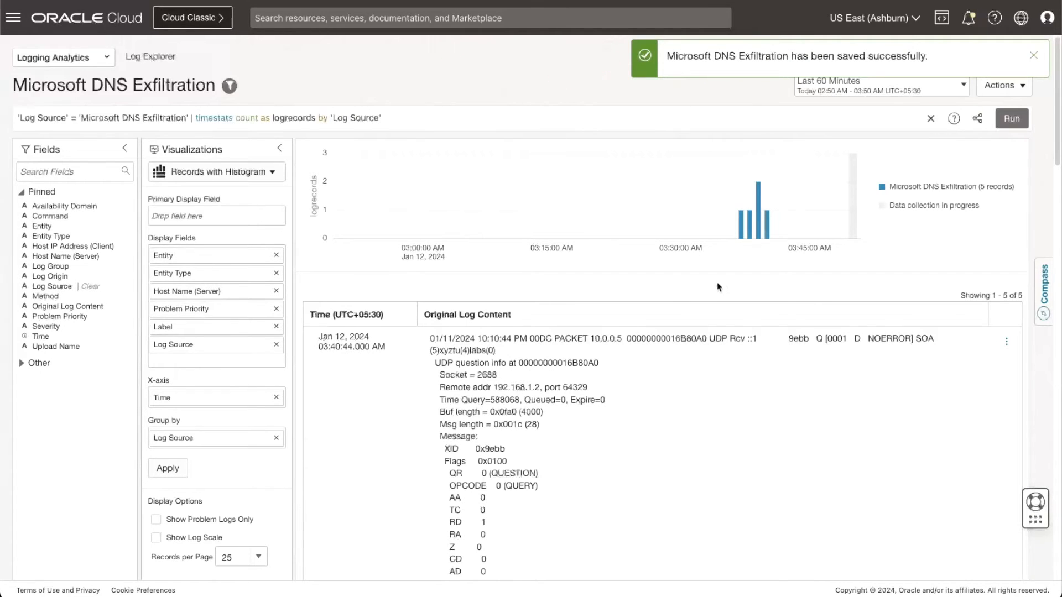
Start a new scheduled search detection rule in Administration and name it Microsoft DNS Exfiltration.
click(87, 59)
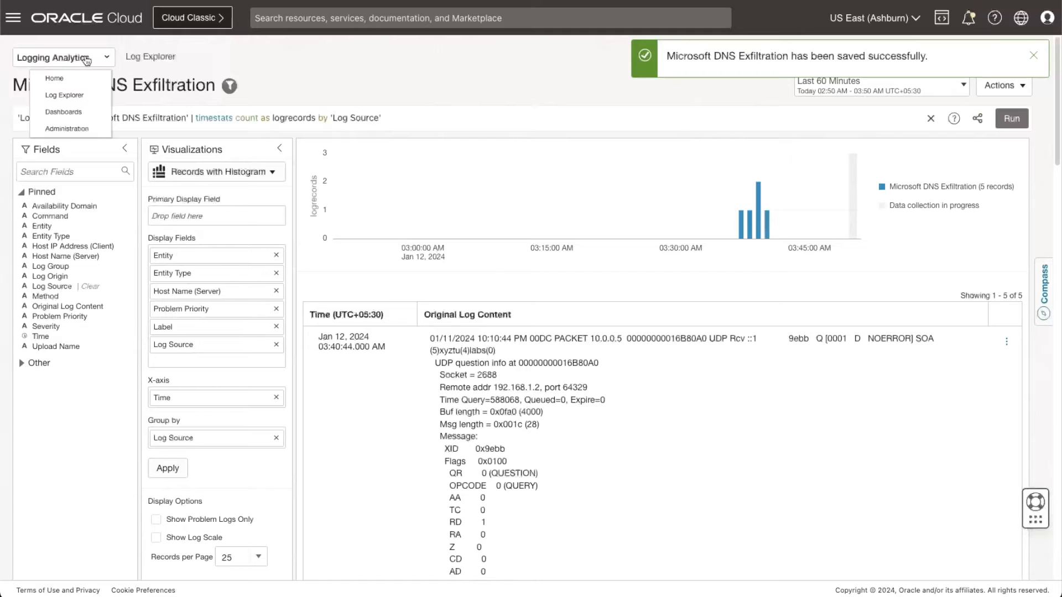
click(67, 128)
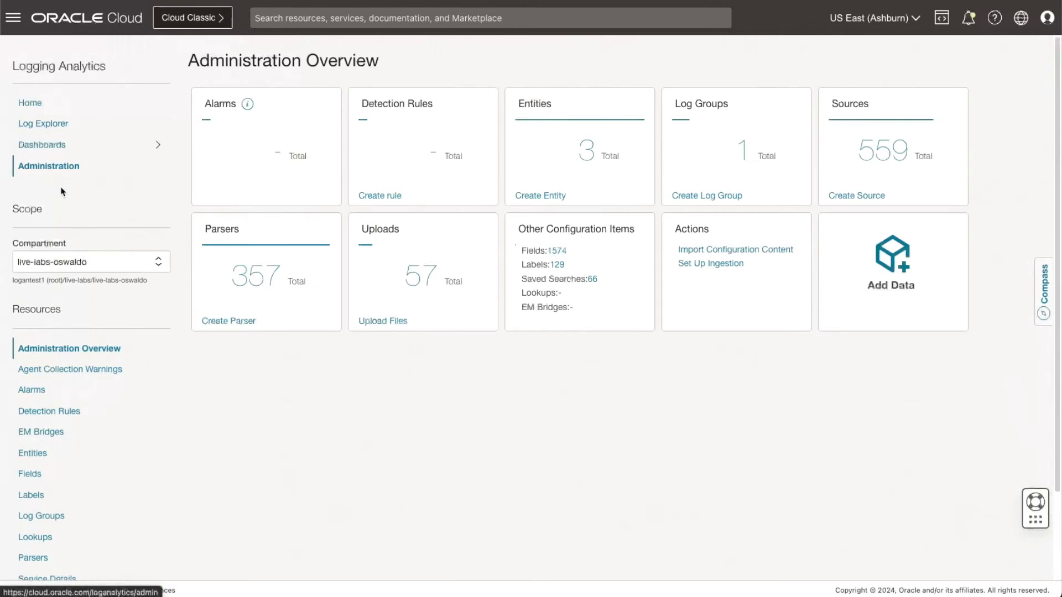
click(49, 412)
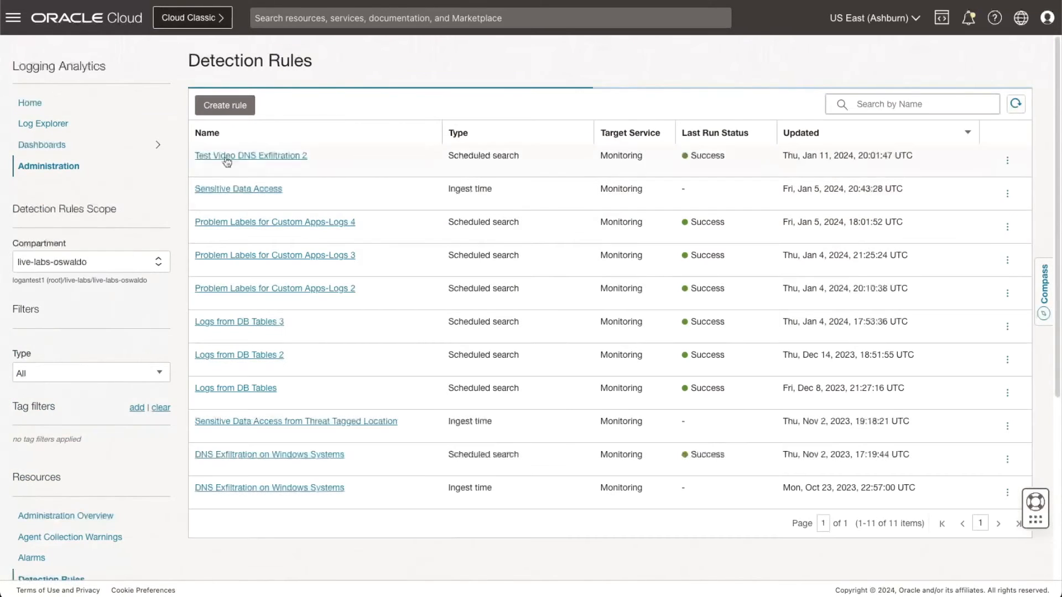
click(225, 106)
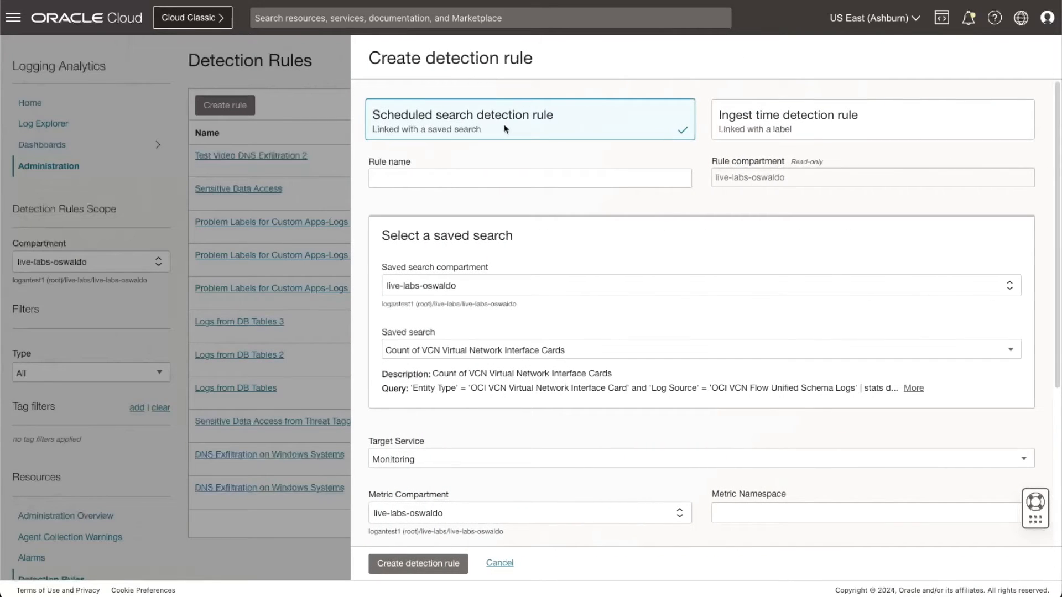
click(388, 179)
text(Micros)
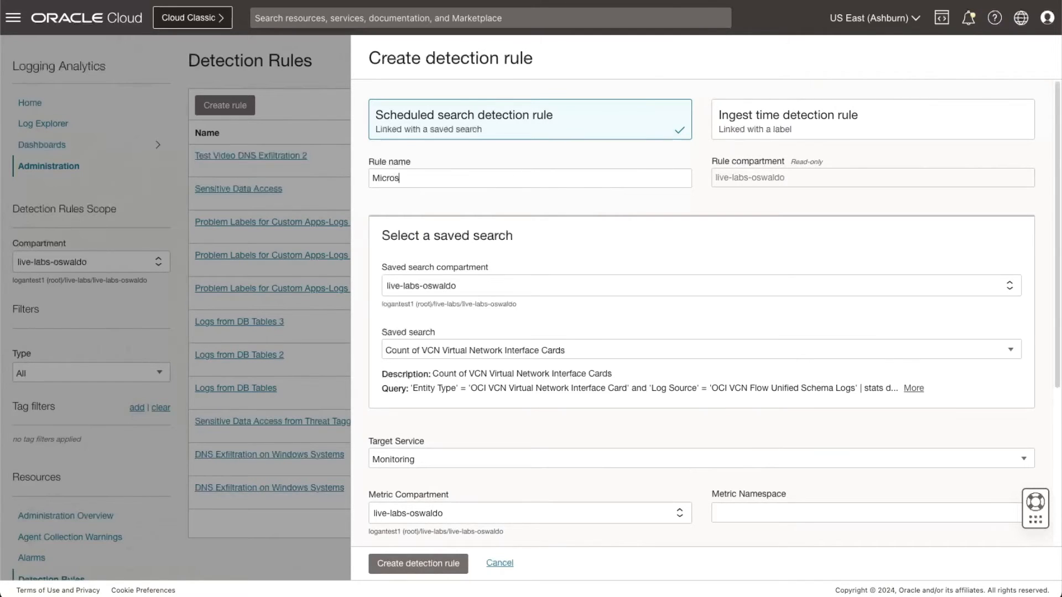
text(oft DNS Exfiltration)
Link the detection rule to the saved search Microsoft DNS Exfiltration.
scroll(478, 335, down, 1)
click(588, 321)
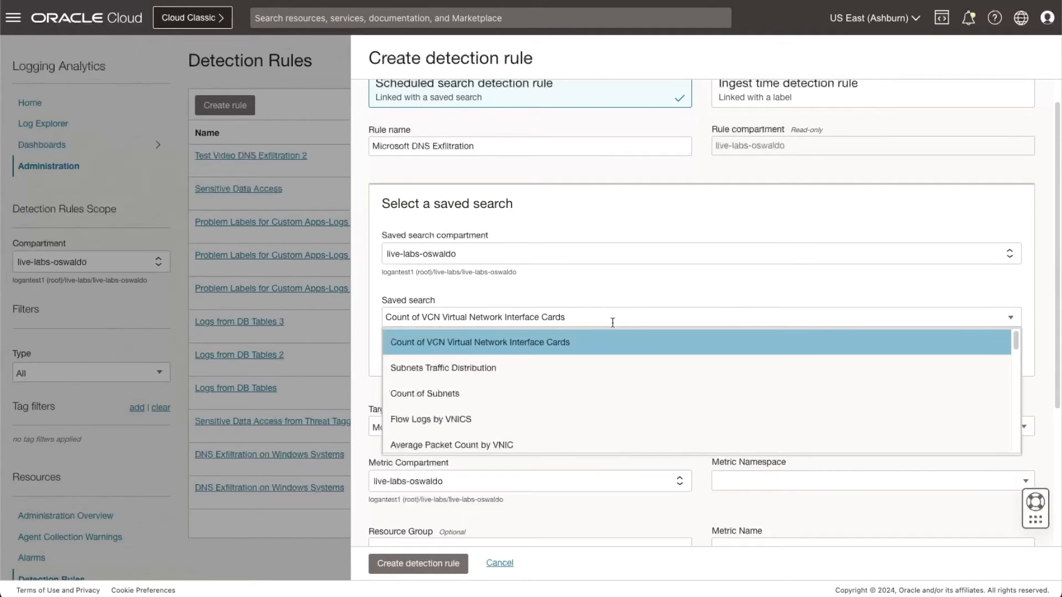
key(ctrl+a)
text(Mic)
key(Down)
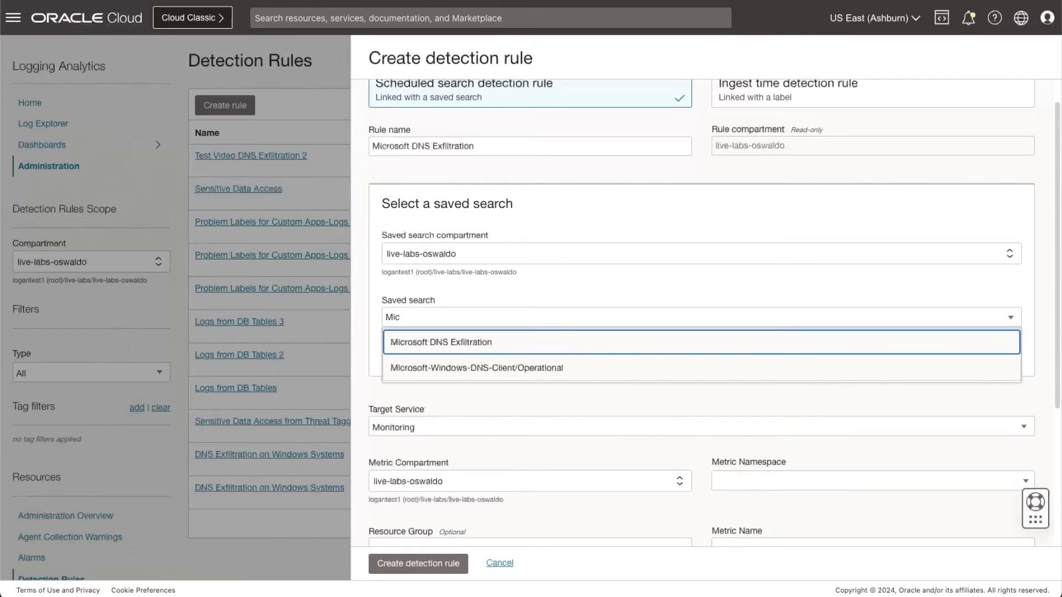
key(Return)
Set the rule's metric namespace to live_labs and its metric name to dns_exfiltration_live_lab_video.
scroll(499, 398, down, 2)
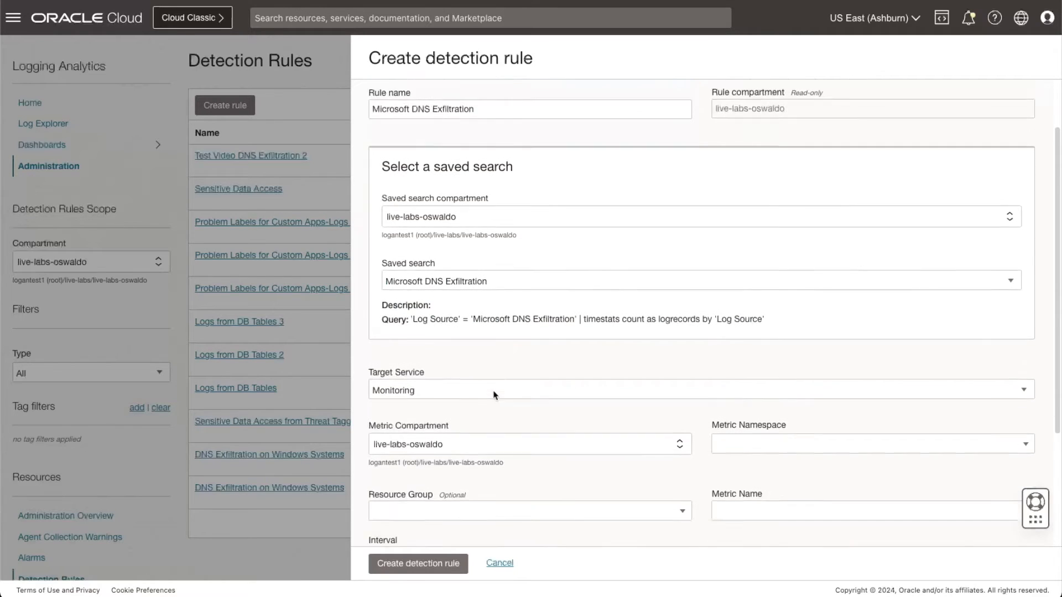
click(743, 378)
click(743, 398)
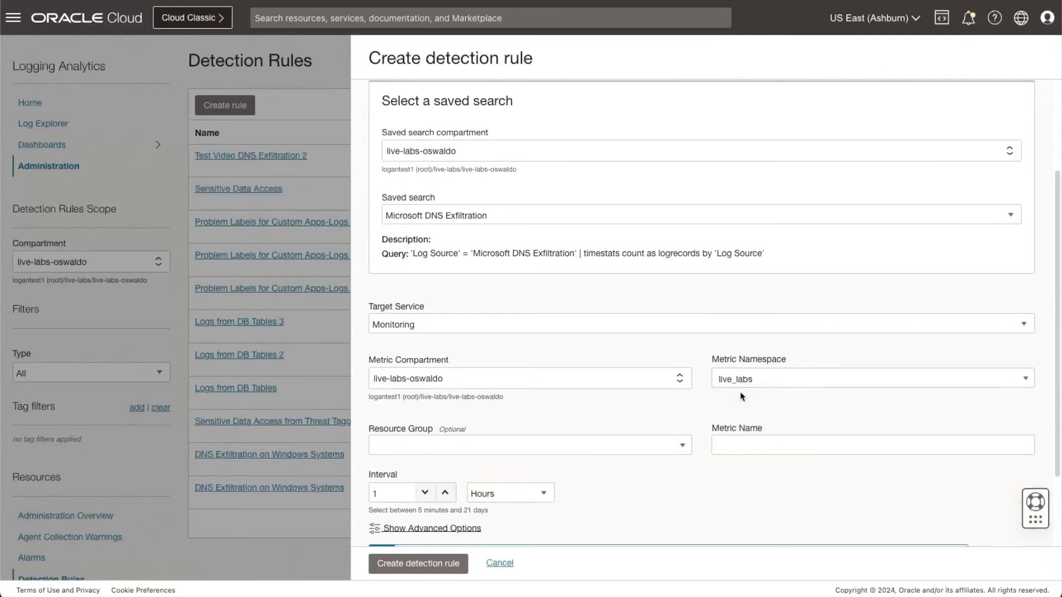
click(734, 447)
text(dns_exfiltration_live_lab_video)
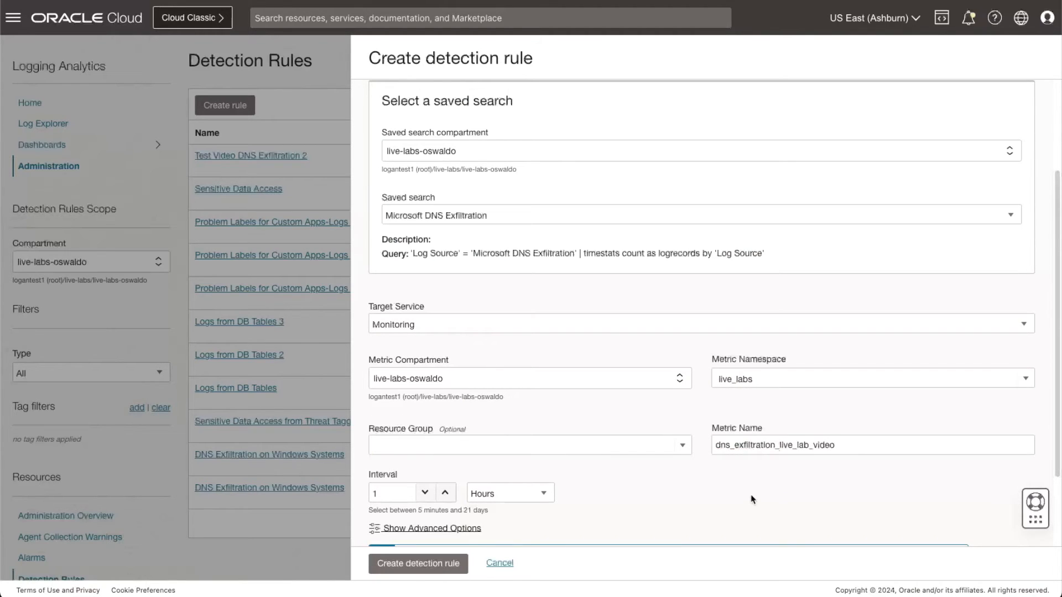
Set the rule's interval value to 15, choose its time unit and create the detection rule.
key(Tab)
text(15)
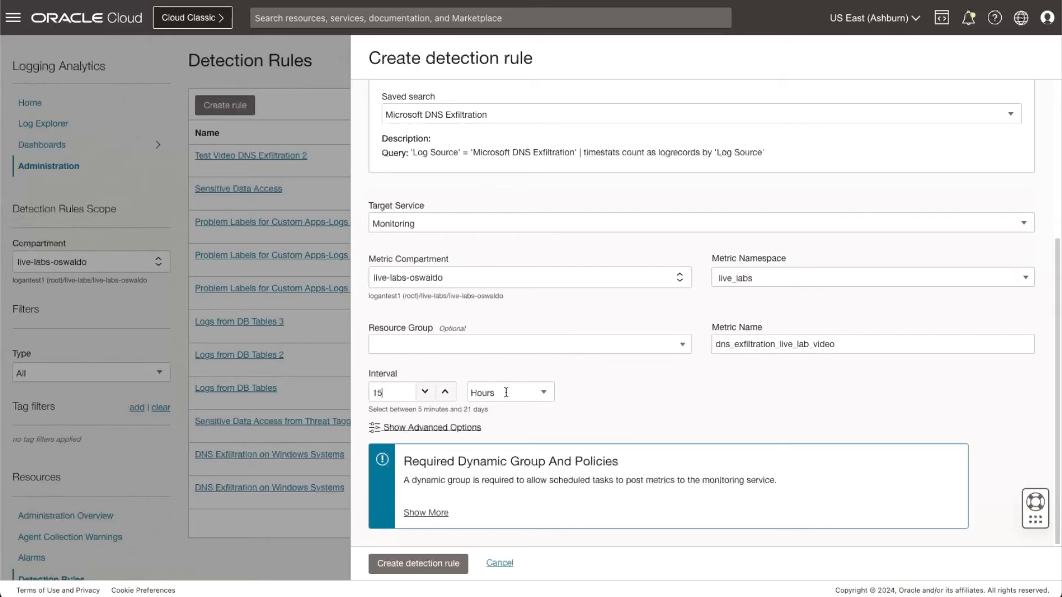
click(505, 393)
click(496, 419)
click(432, 567)
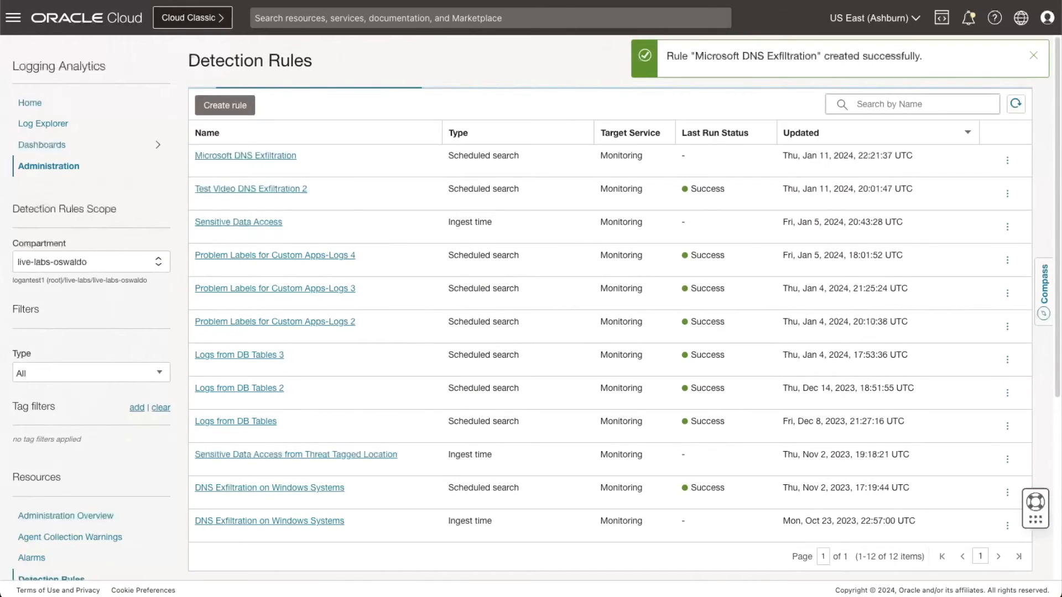
Start a new alarm from the scheduled search rule Microsoft DNS Exfiltration and name it Microsoft DNS Exfiltration.
click(267, 160)
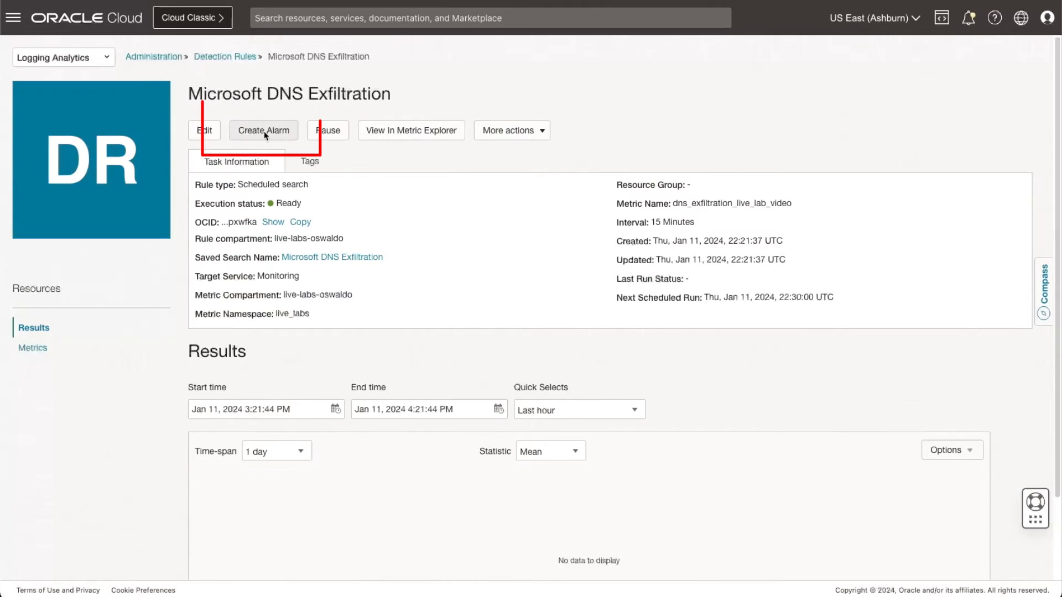
click(265, 133)
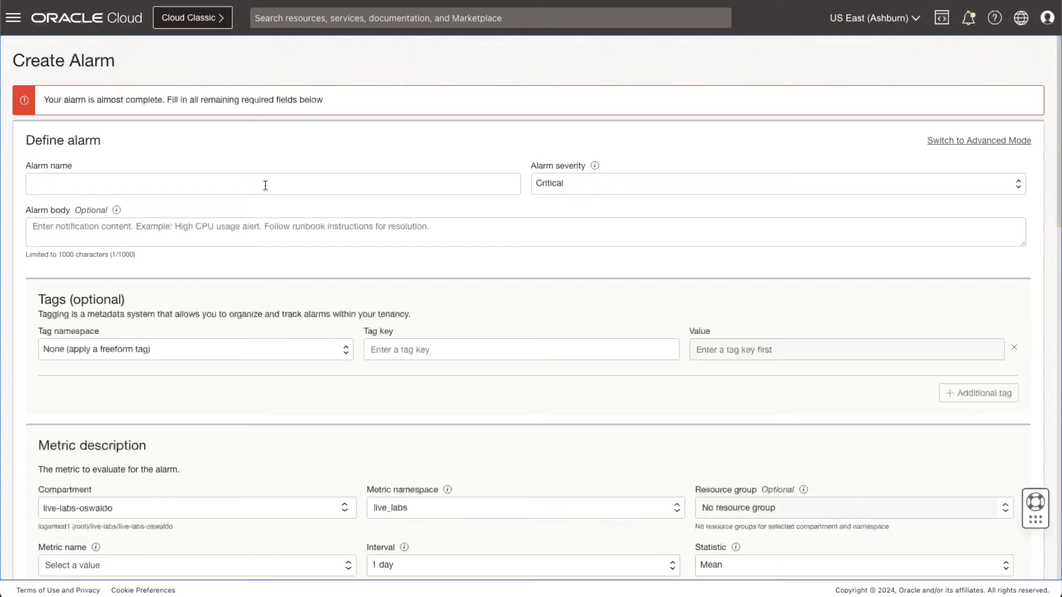
click(69, 183)
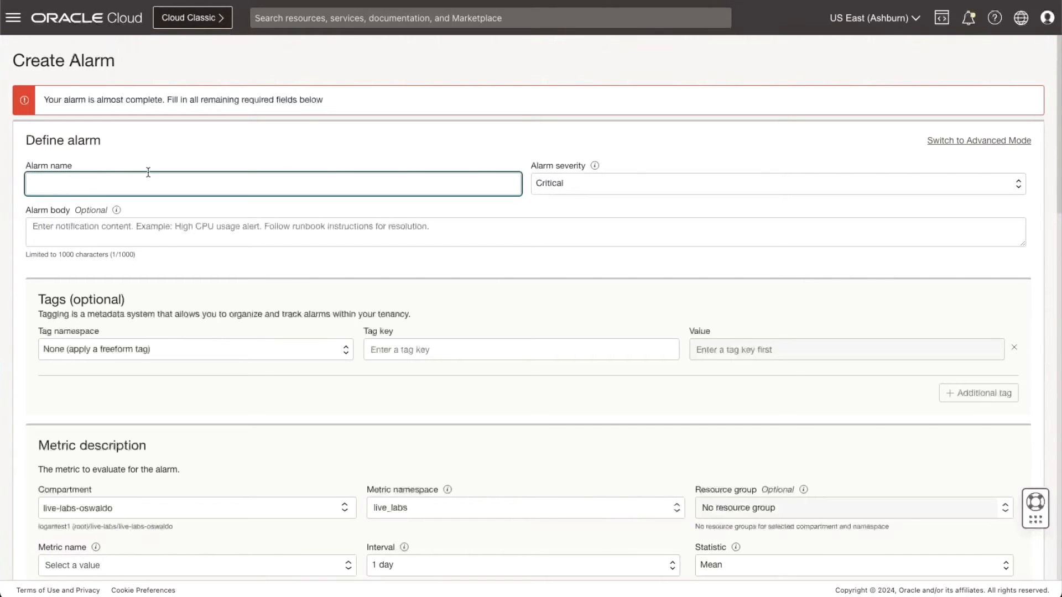
text(DNS Exfiltration)
key(Home)
text(Microsoft)
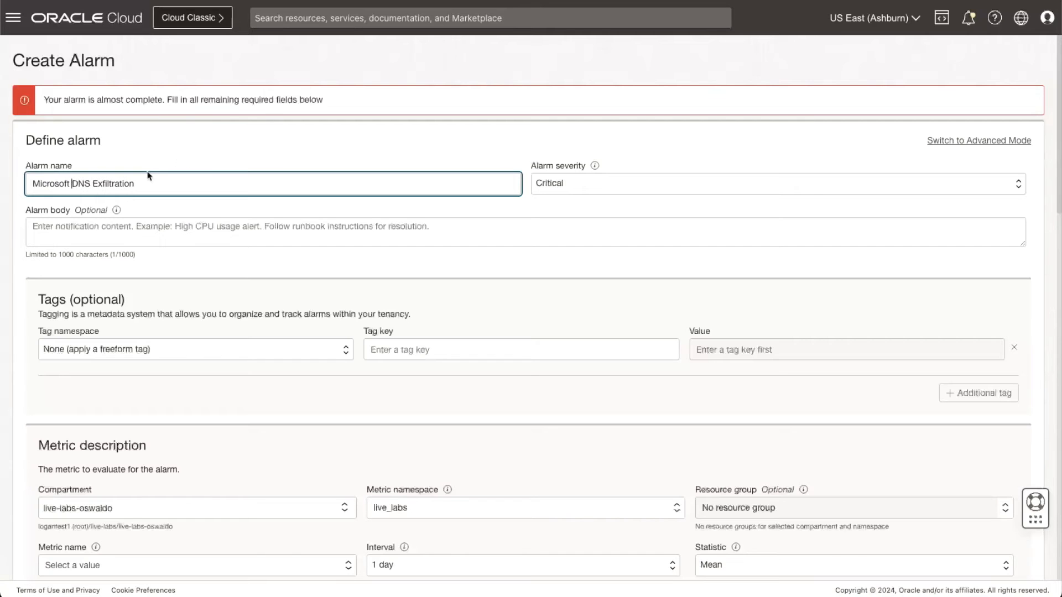
click(183, 161)
Set the alarm's trigger rule operator to greater than or equal to.
scroll(244, 268, down, 8)
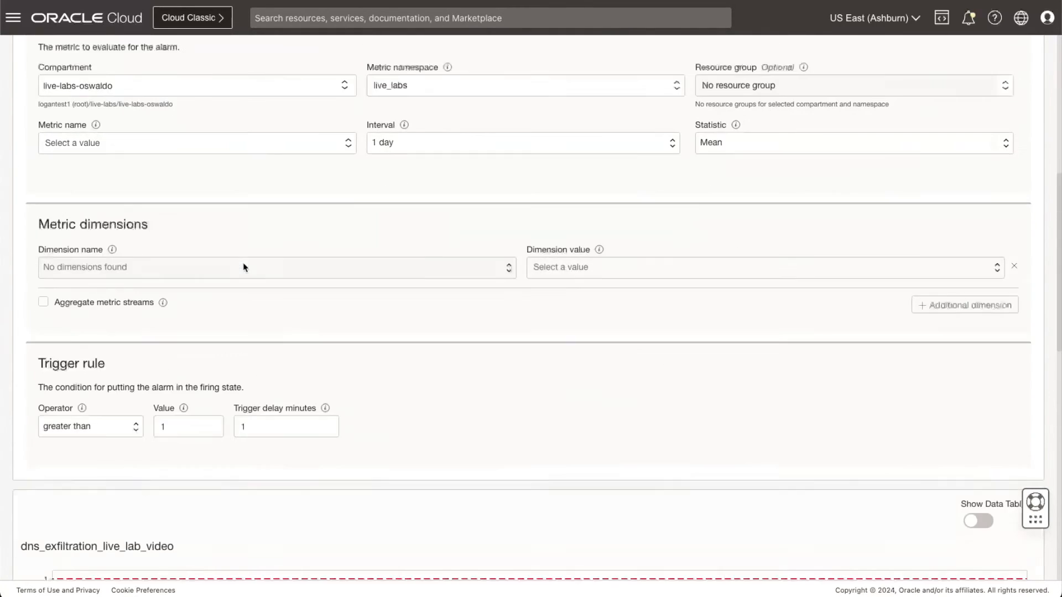
scroll(244, 268, down, 2)
click(90, 314)
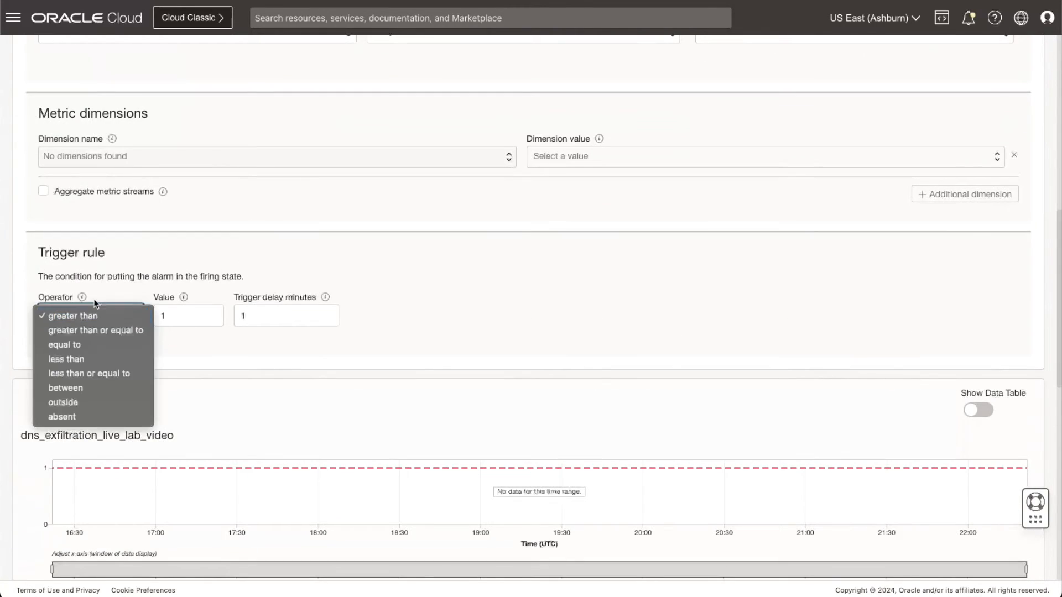
click(118, 332)
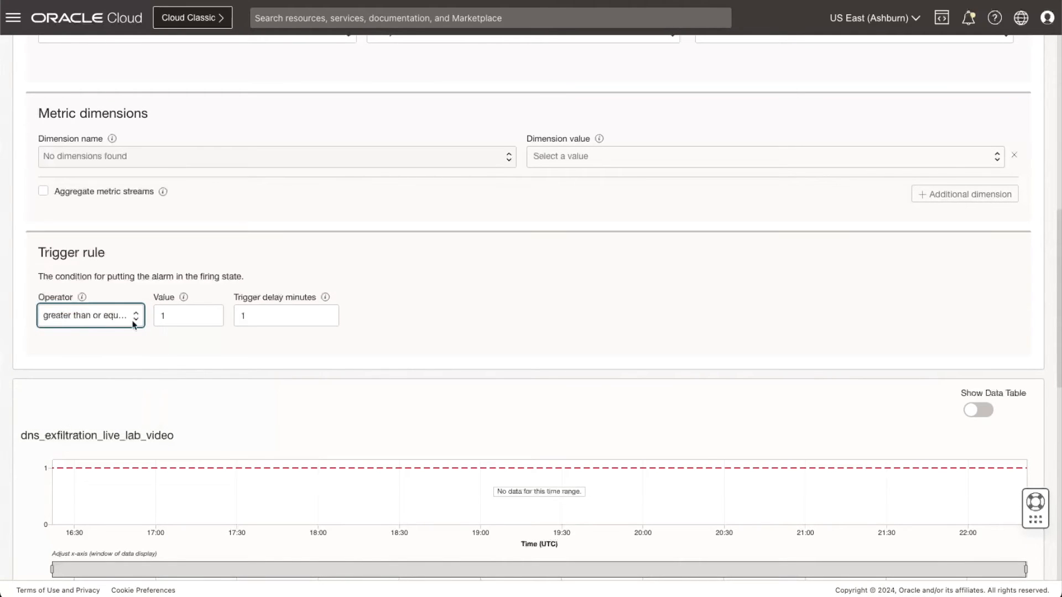
click(195, 338)
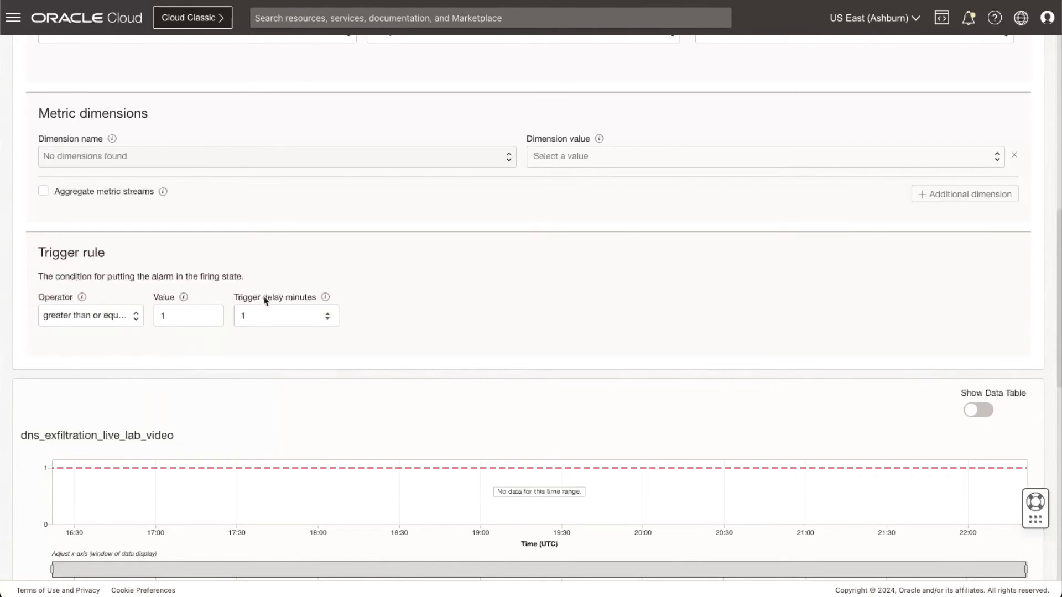
Send the alarm's notifications to the dns_exfiltration topic and save the alarm.
scroll(282, 332, down, 10)
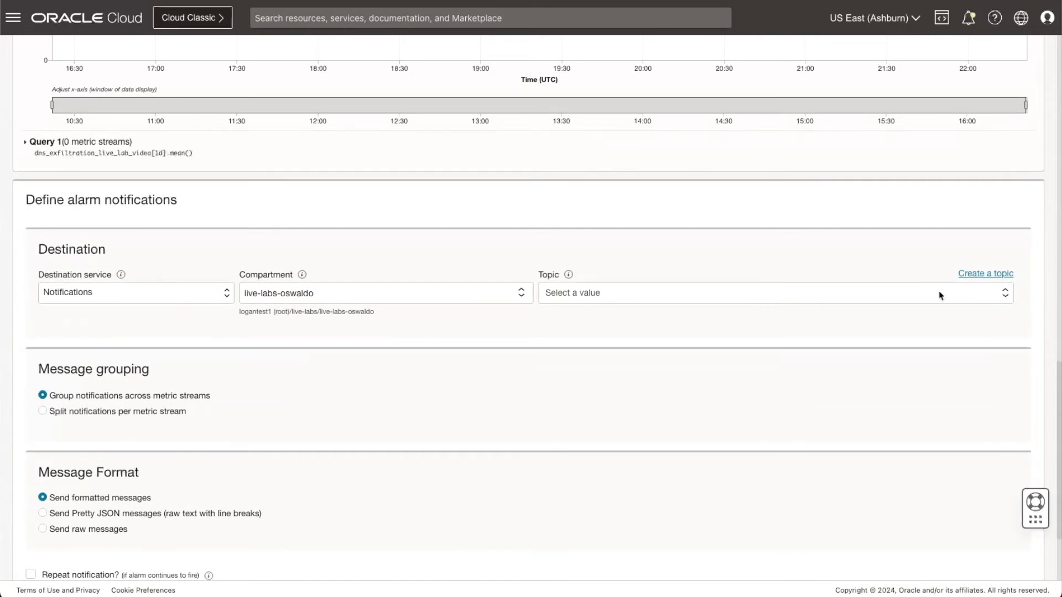
click(561, 291)
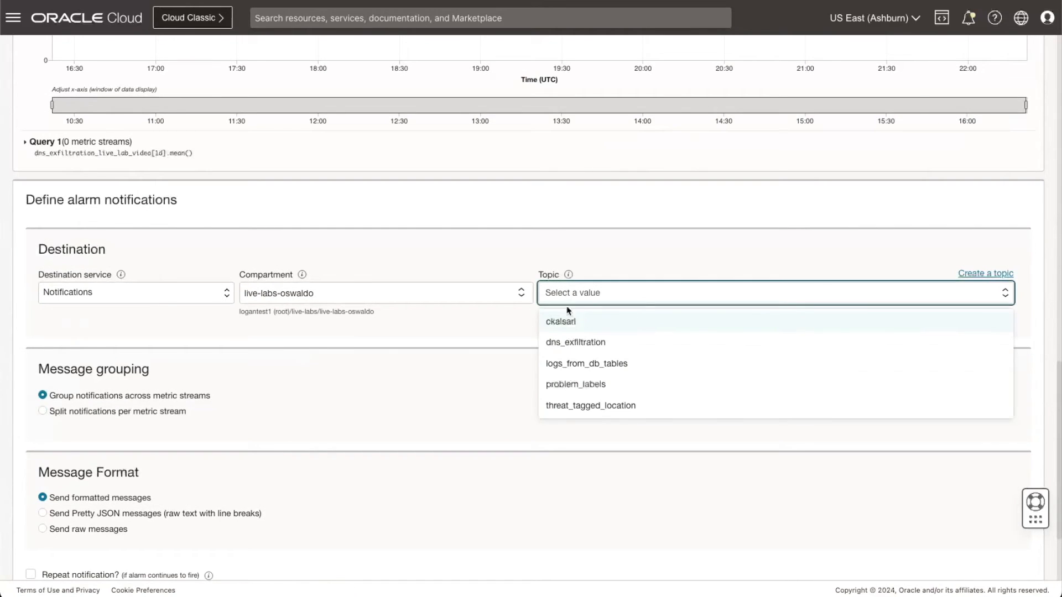
click(573, 342)
scroll(360, 387, down, 3)
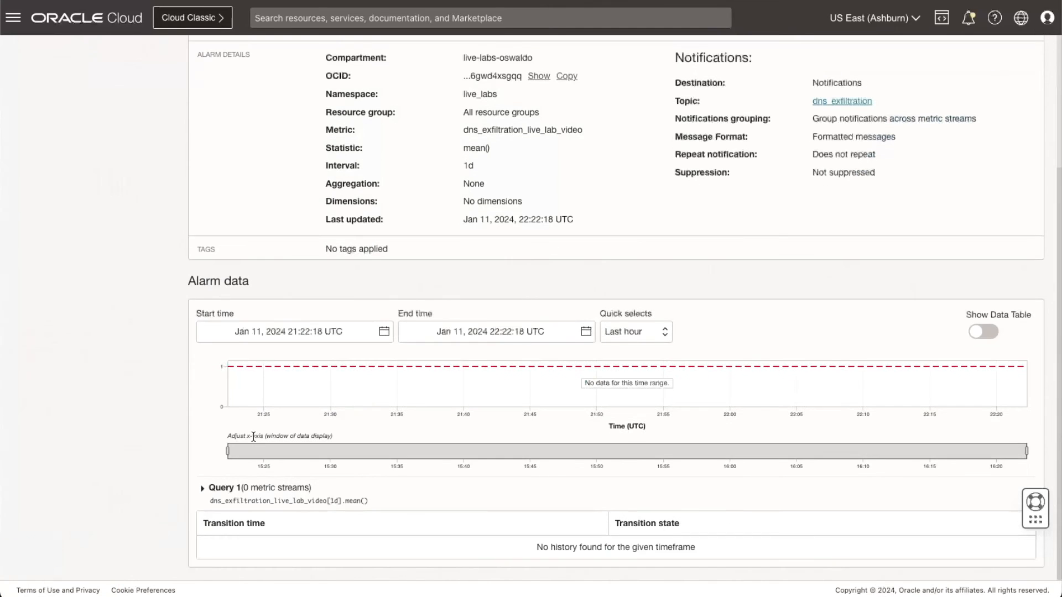
scroll(256, 437, up, 3)
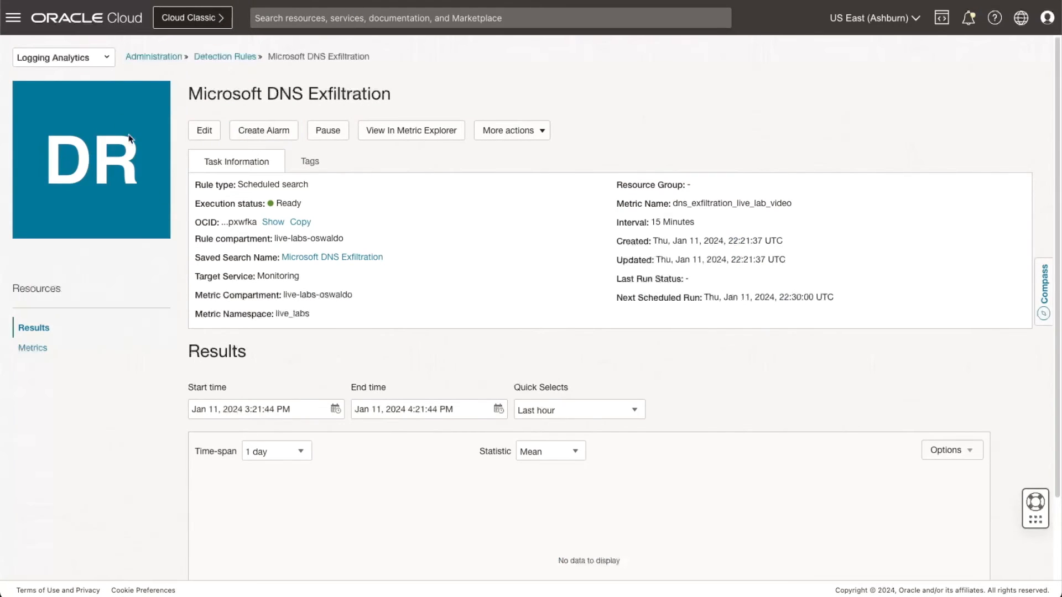
Start a new ingest time detection rule from the Detection Rules list and name it Microsoft DNS Exfiltration.
click(228, 58)
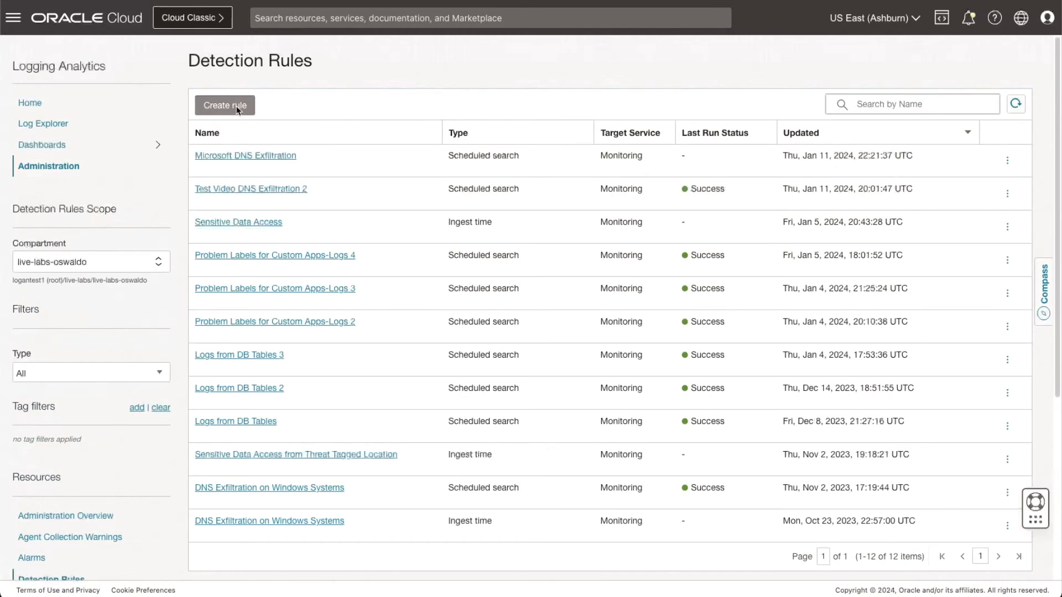
click(238, 110)
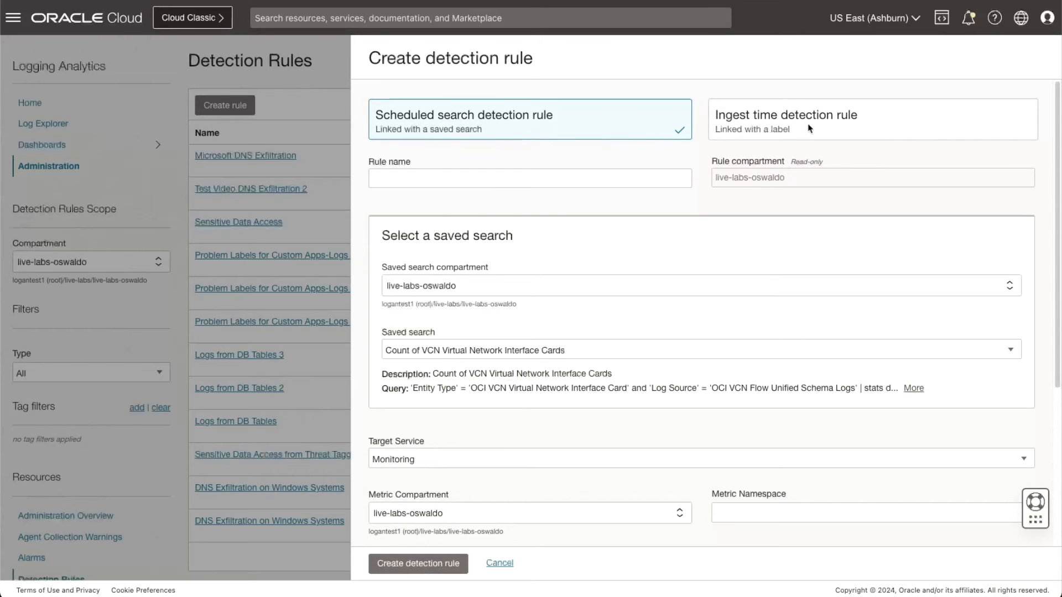
click(809, 128)
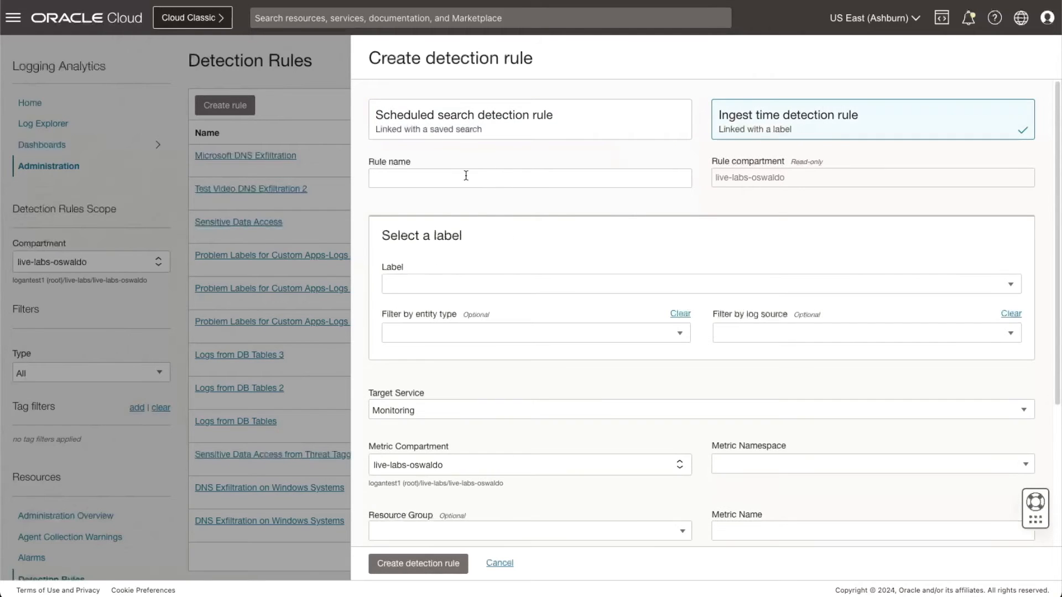
click(411, 179)
text(Microsoft DNS Exfiltration)
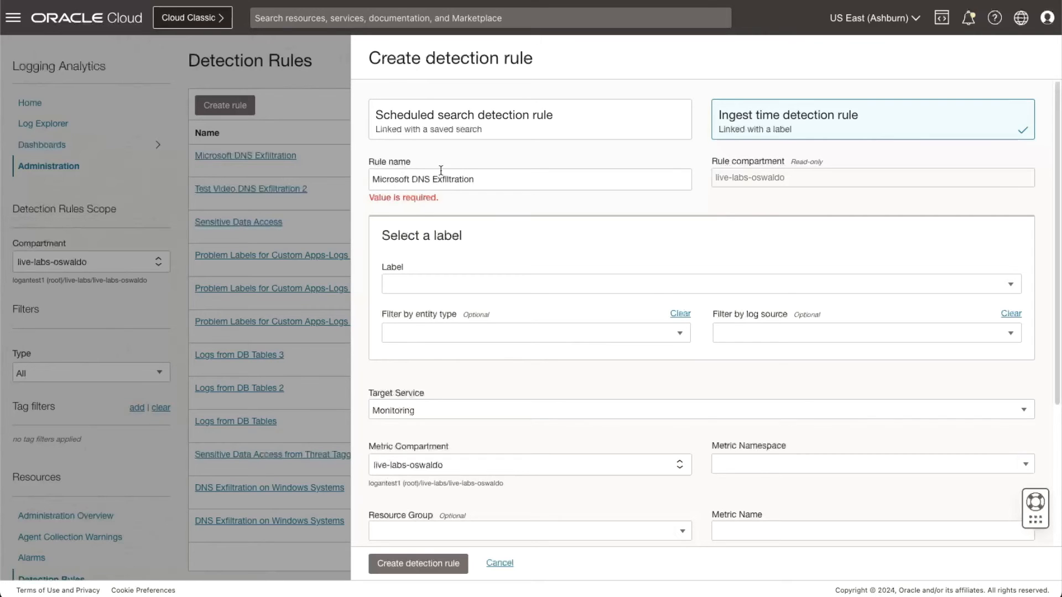
click(480, 165)
Link the ingest time rule to the label DNS Exfiltration Attempt and filter it by the log source Microsoft DNS Exfiltration.
scroll(420, 275, down, 1)
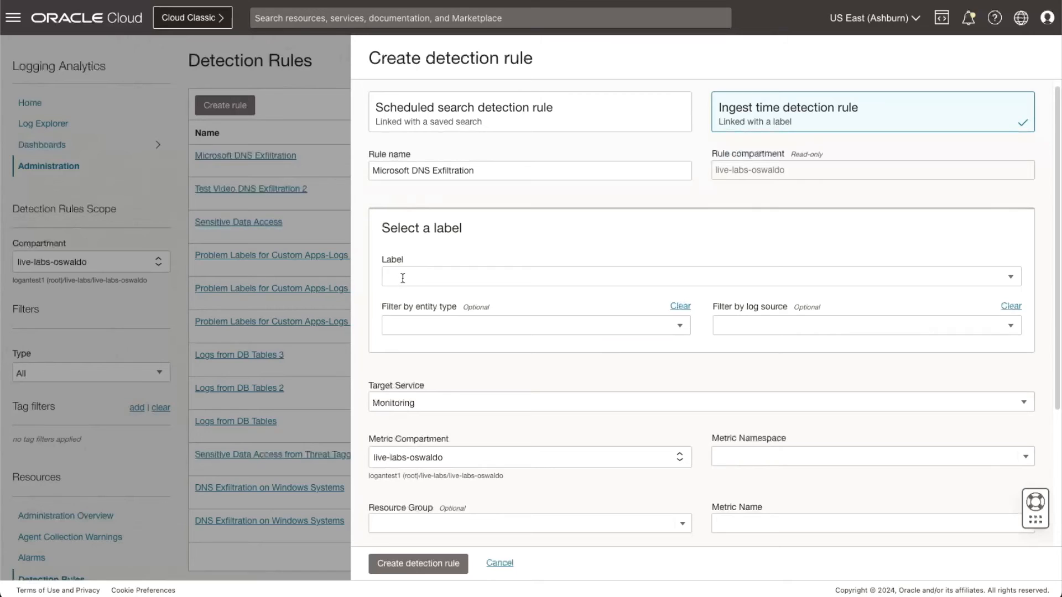
click(403, 278)
text(DNS)
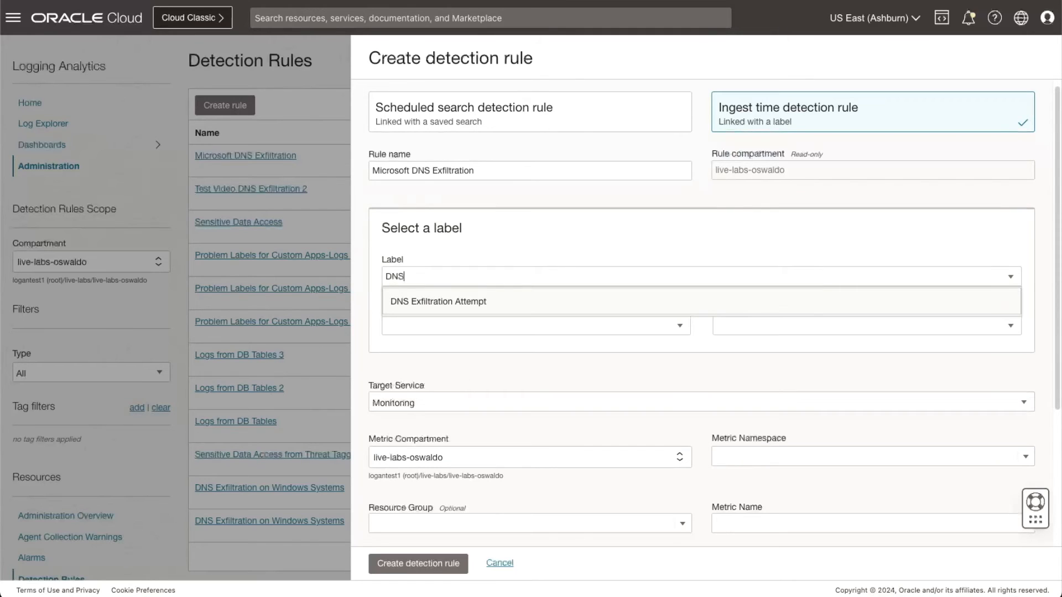
click(415, 303)
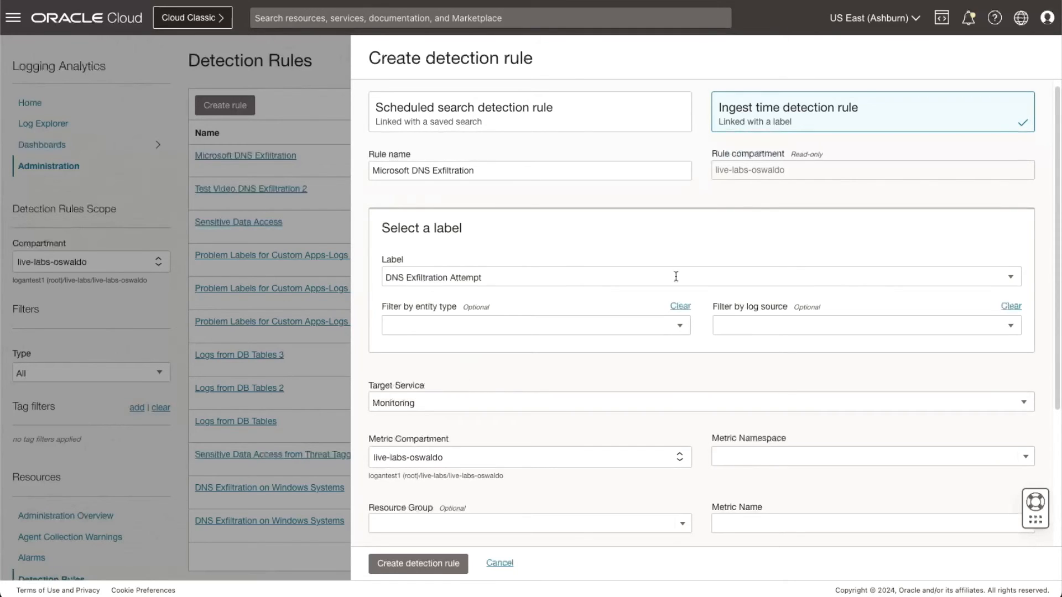
click(747, 325)
text(DNS Ex)
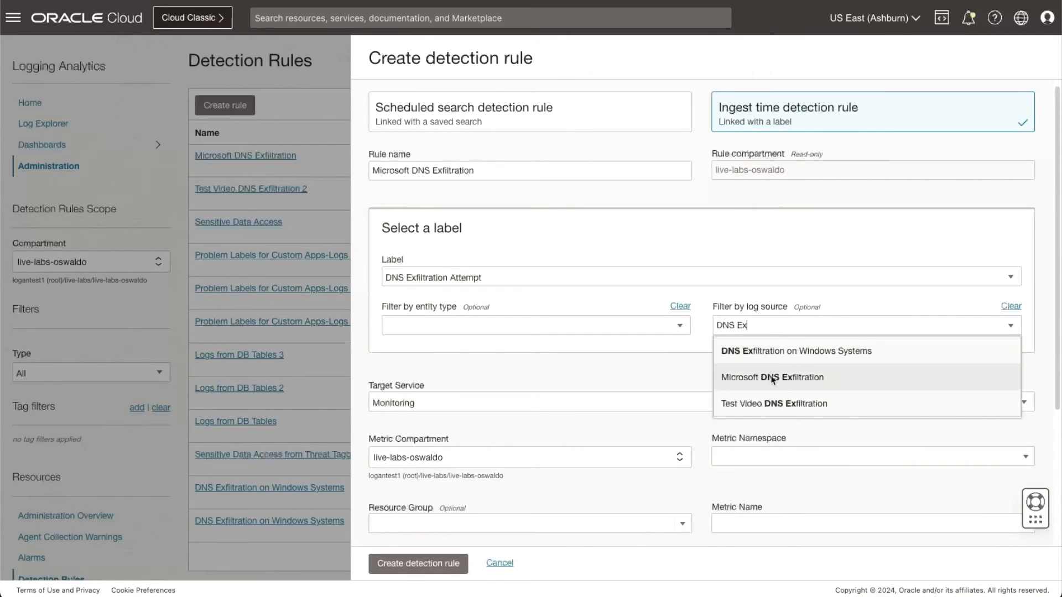
click(772, 378)
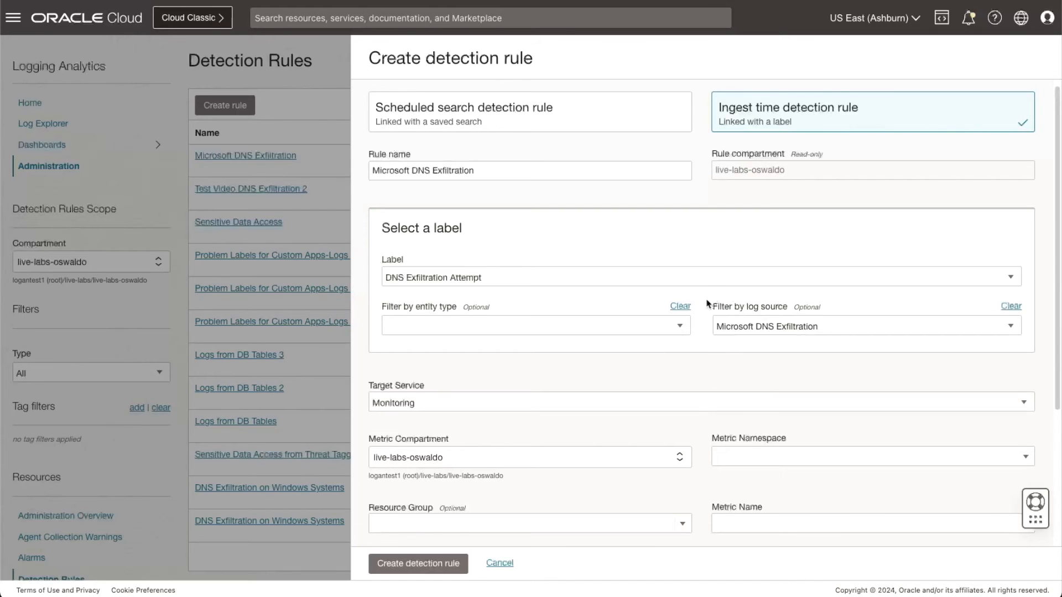
Set the metric namespace to live_labs and the metric name to dns_exfiltration_it_live_lab_video, and create the ingest time rule.
scroll(708, 303, down, 3)
click(729, 382)
click(731, 400)
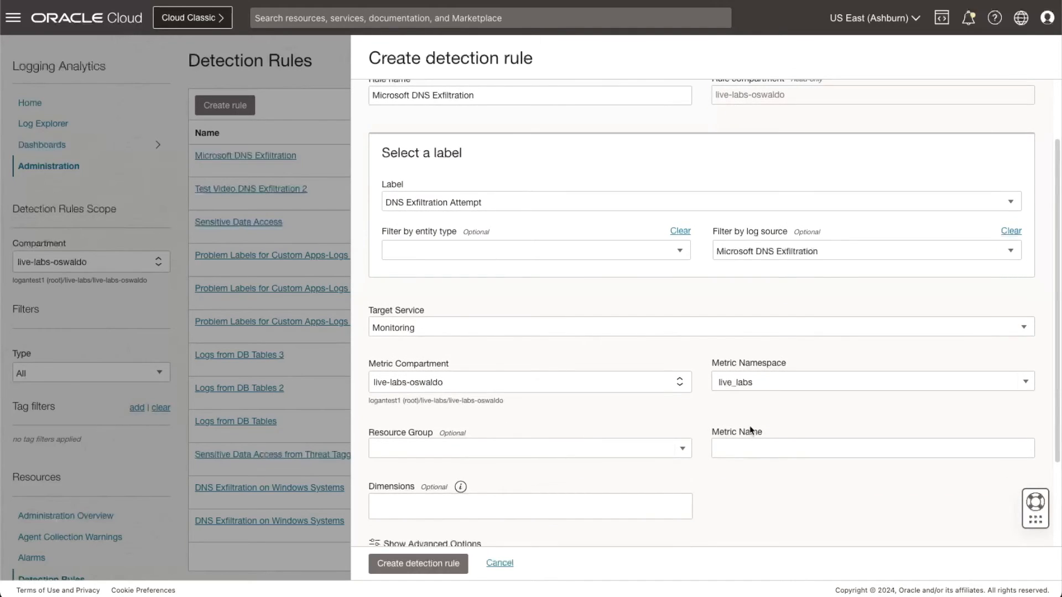
text(dns_exfiltration_it_live_lab_video)
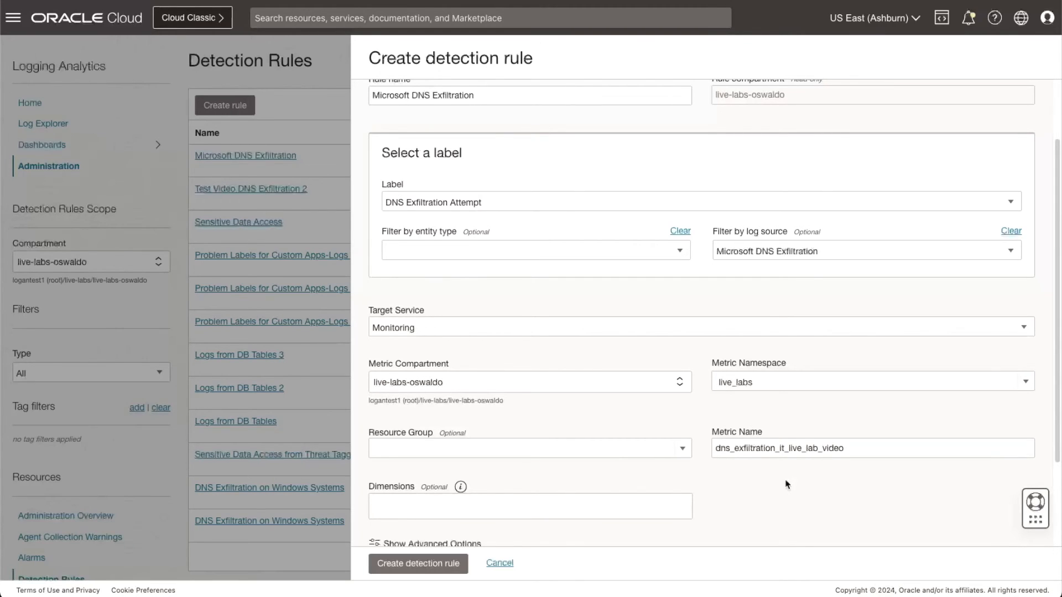
scroll(711, 482, down, 4)
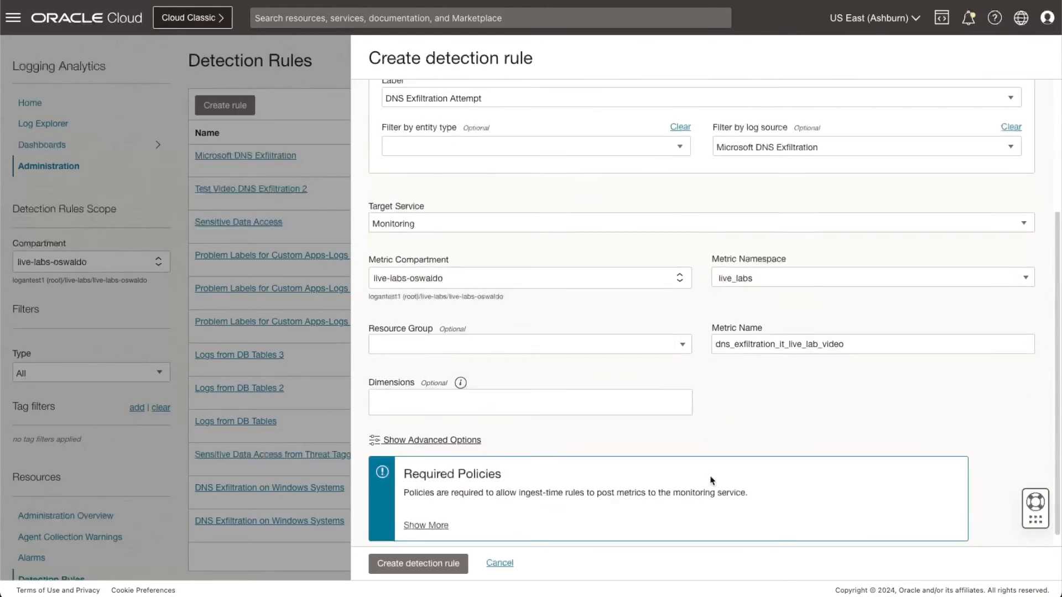
click(418, 564)
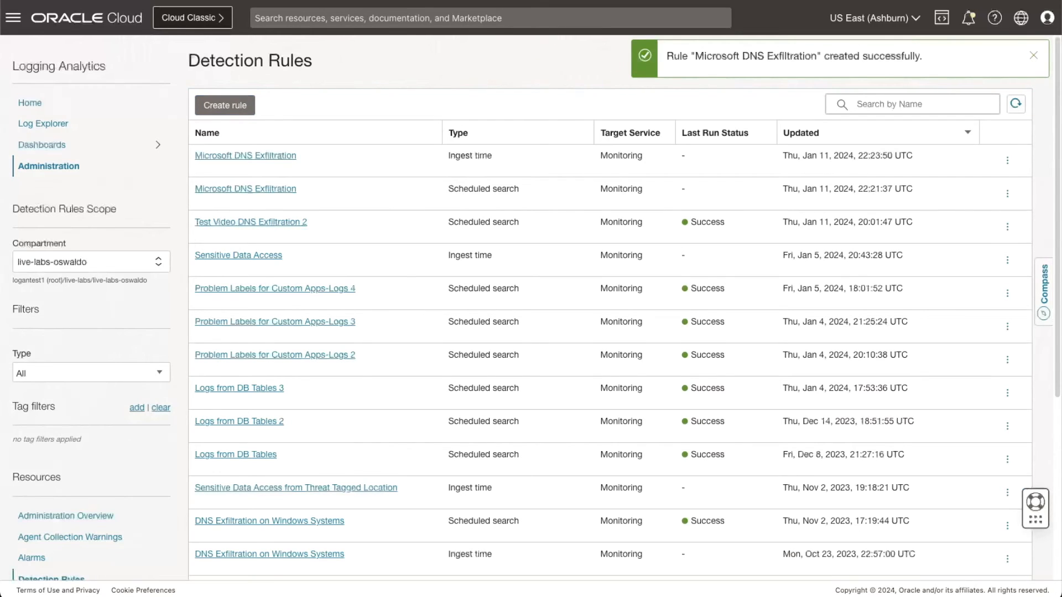
click(1031, 57)
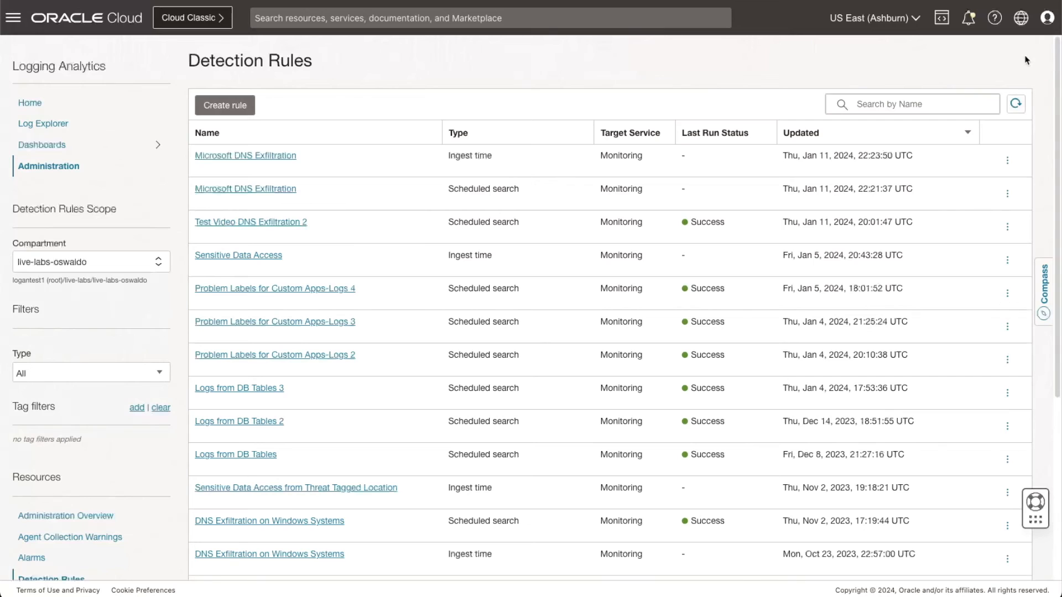
In Cloud Shell, generate logs with the microsoft-dns-server-logs.py script and show the help for upload-logs-file.py.
click(942, 19)
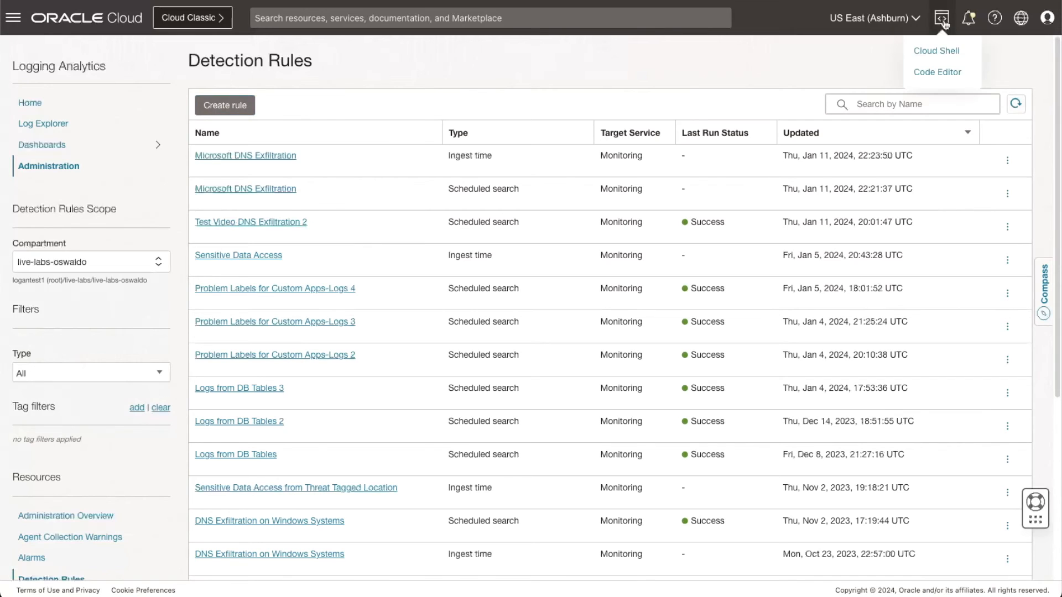
click(937, 51)
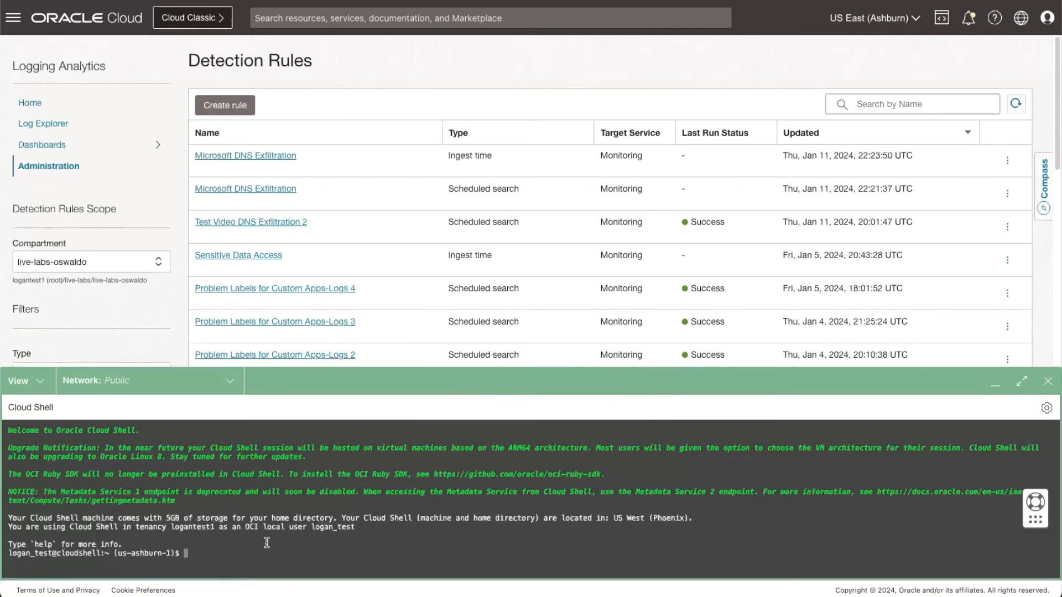
text(python upload-logs-file.py -h)
key(Return)
Upload microsoft-dns-server-logs.log to the log source Microsoft DNS Exfiltration as microsoft-dns-server-logs with upload-logs-file.py, and close Cloud Shell.
text(python upload-logs-file.py -f microsoft-dns-server-logs.log -n microsoft-dns-server-logs -l "Microsoft DNS Exfiltration" -u microsoft-dns-server-logs)
key(Return)
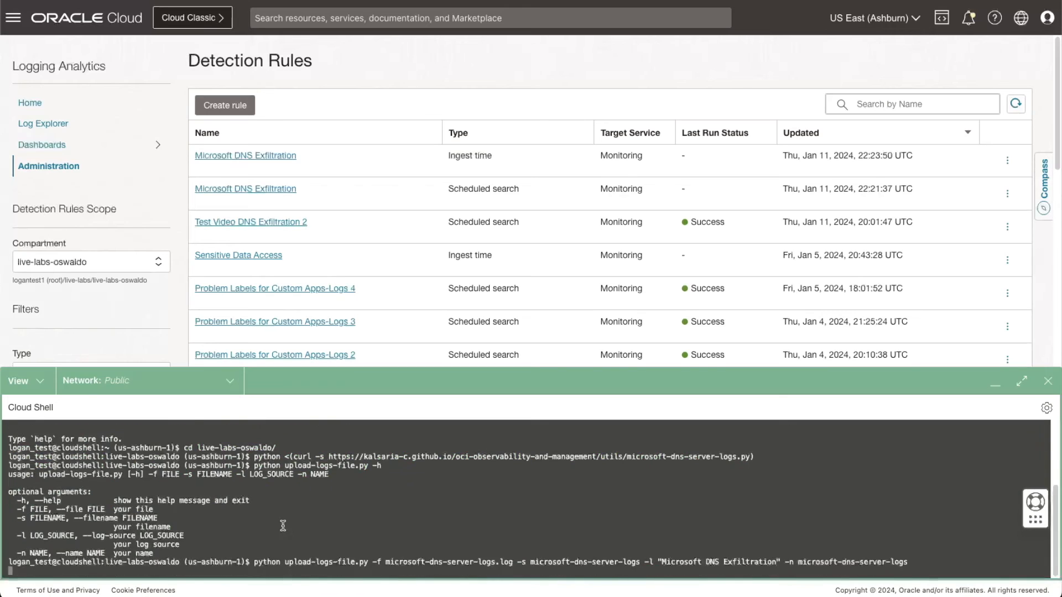
text(82)
key(Return)
text(0)
key(Return)
click(1047, 382)
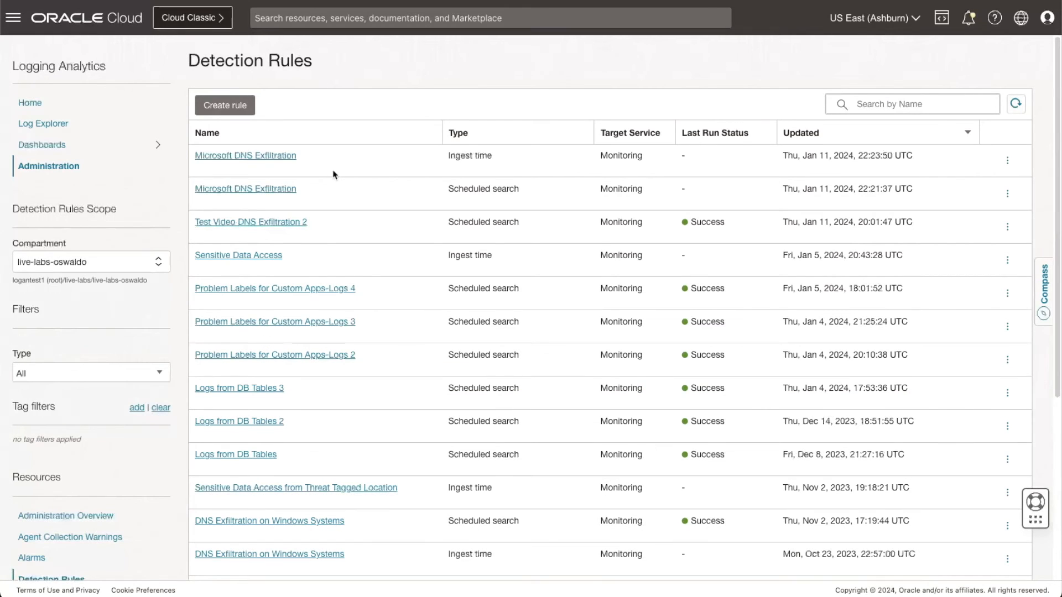
Create an alarm named Microsoft DNS Exfiltration from the ingest time rule and choose its trigger rule operator.
click(248, 160)
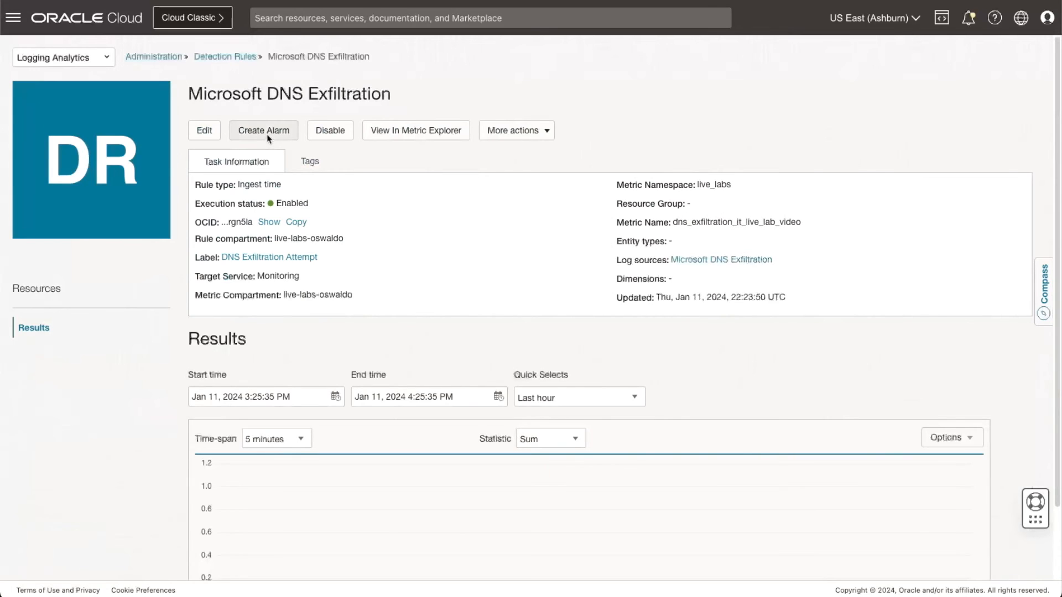
click(264, 130)
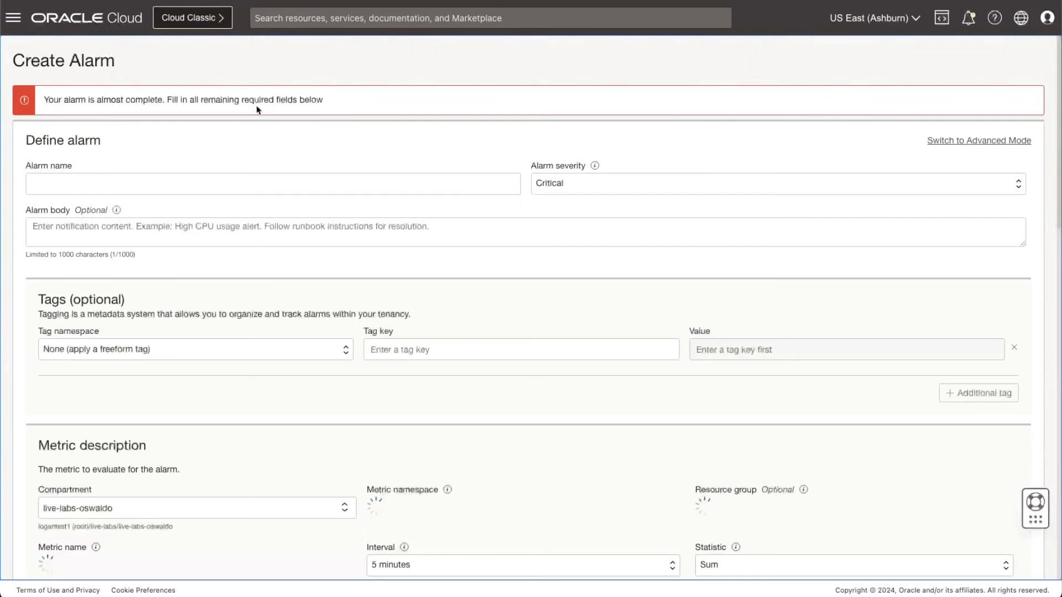
click(249, 183)
text(Microsoft DNS Exfiltration)
scroll(241, 223, down, 7)
click(91, 472)
click(100, 485)
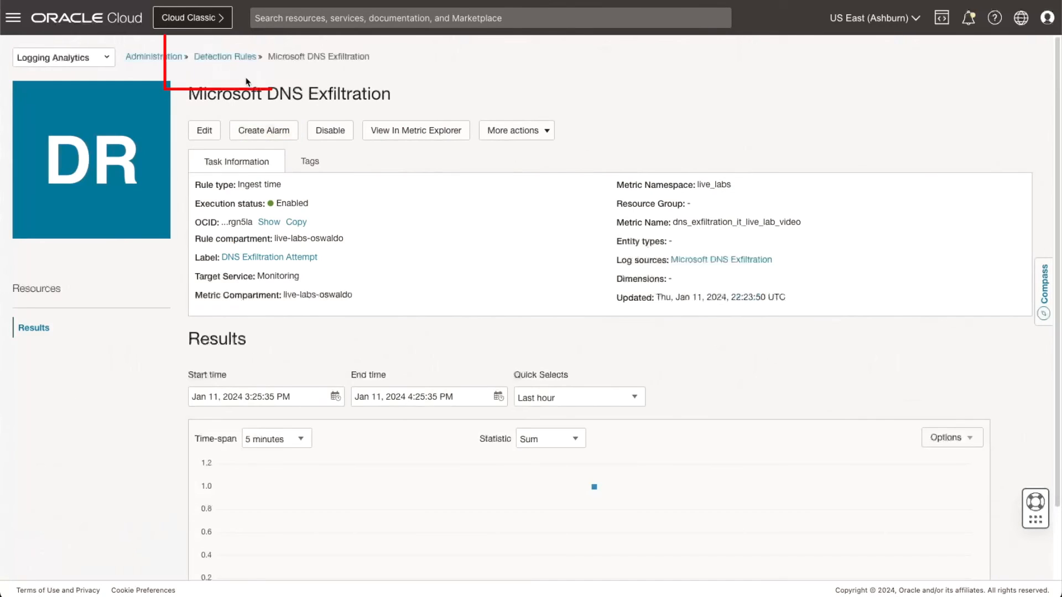
Return to the Detection Rules list and reopen the ingest time rule Microsoft DNS Exfiltration.
click(231, 56)
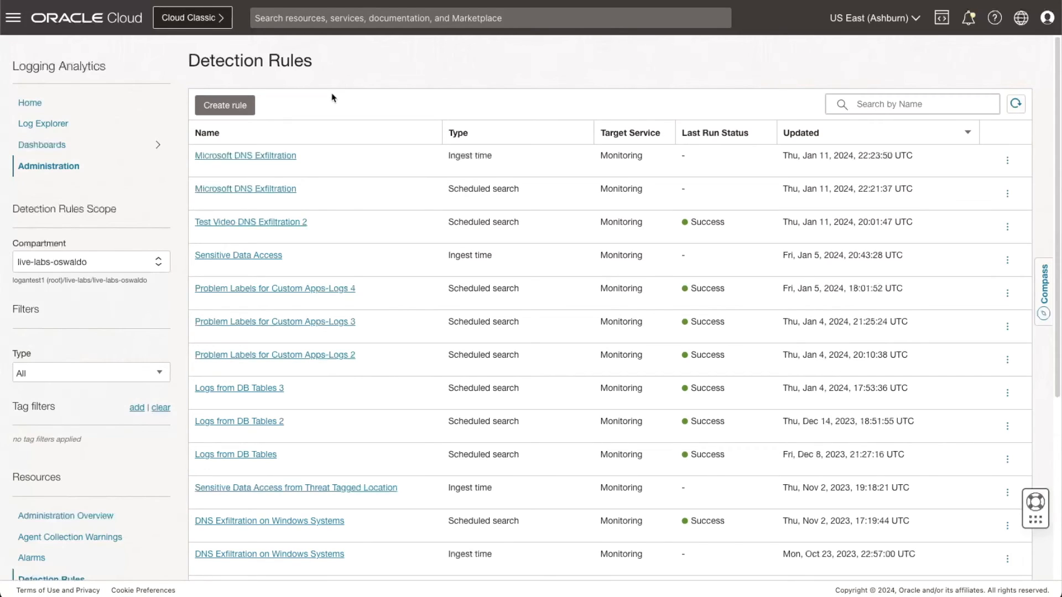
click(280, 161)
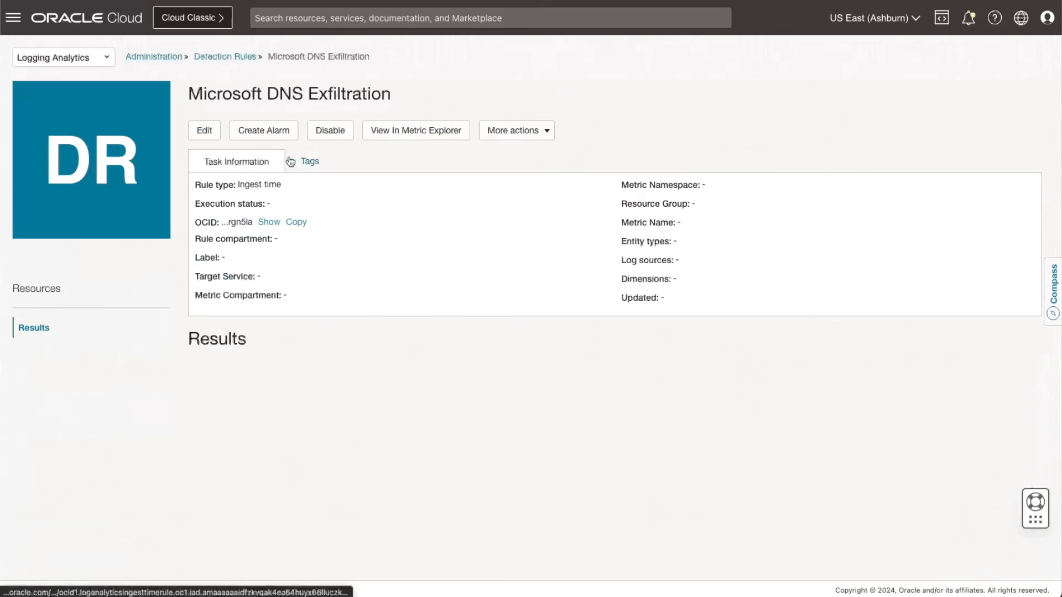
Examine the last hour's results chart of the ingest time rule Microsoft DNS Exfiltration.
scroll(369, 287, down, 1)
mouse_move(595, 437)
scroll(595, 438, up, 2)
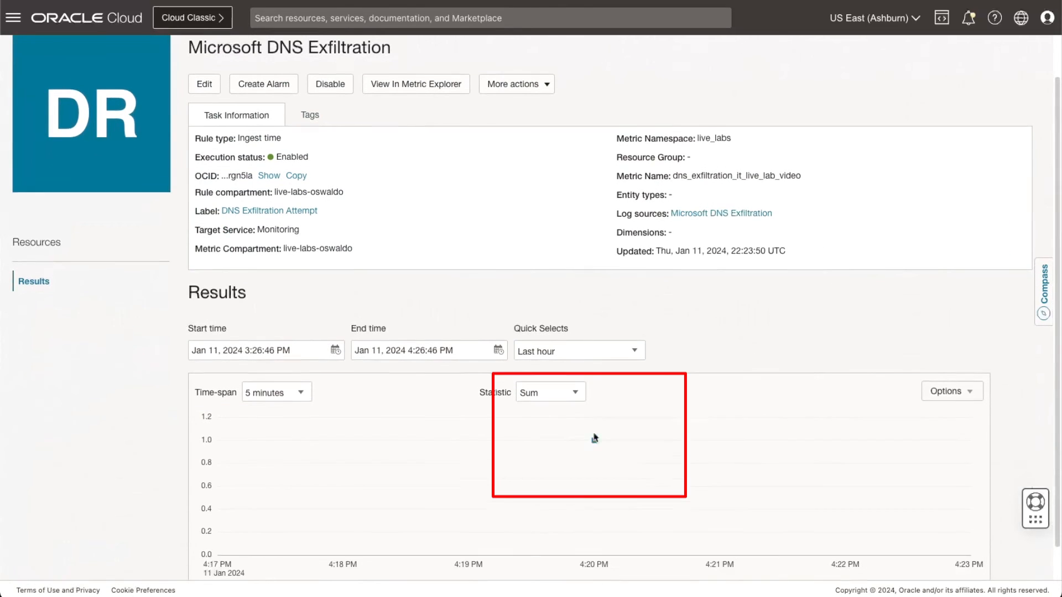
Go to Monitoring's Alarm Definitions and open the Microsoft DNS Exfiltration alarm based on the dns_exfiltration_it_live_lab_video metric to check its status.
click(13, 17)
click(55, 293)
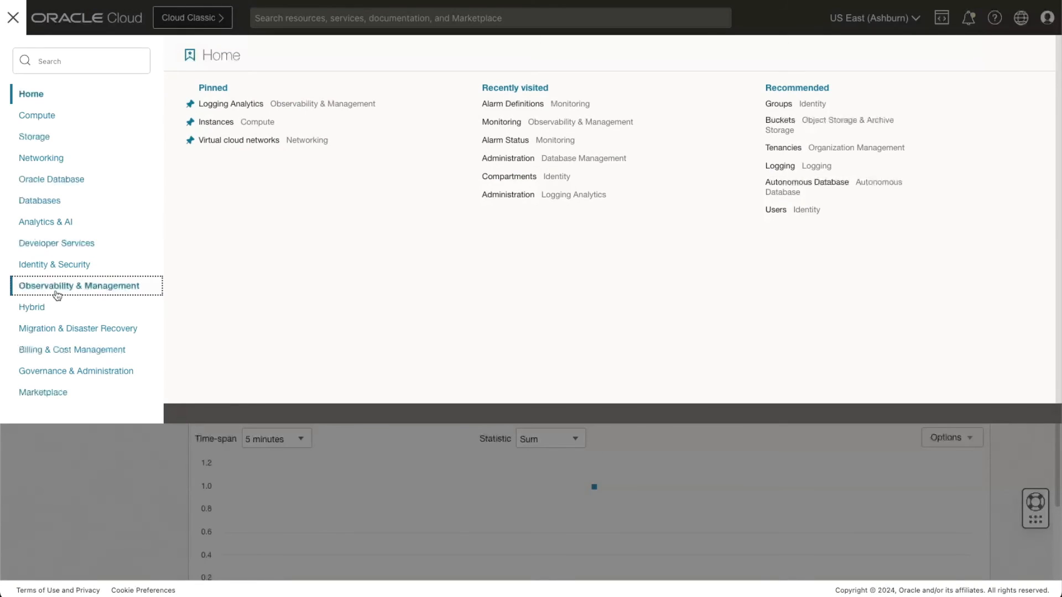
scroll(268, 332, down, 3)
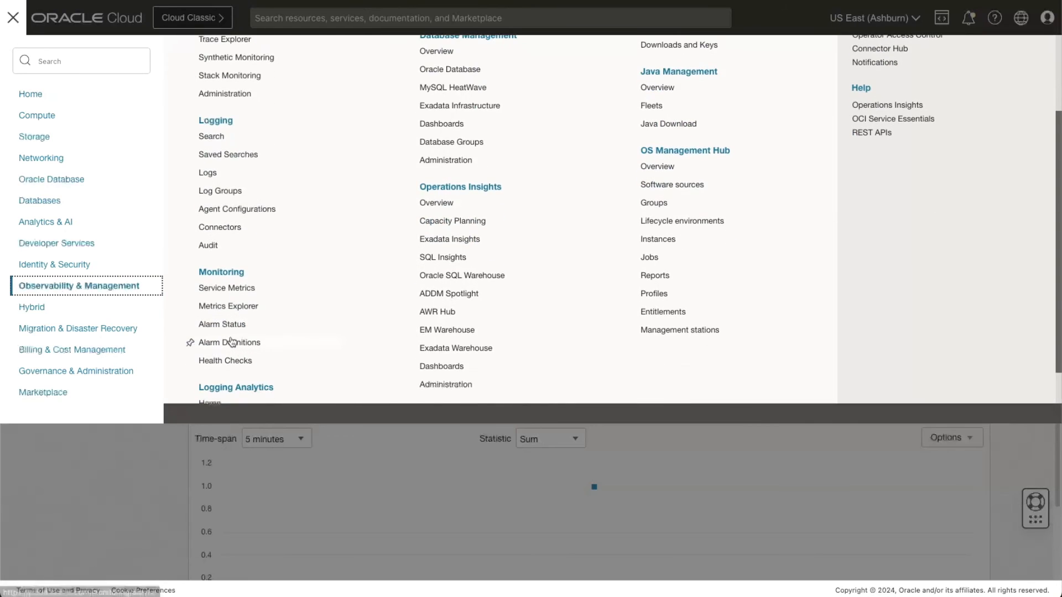
click(230, 341)
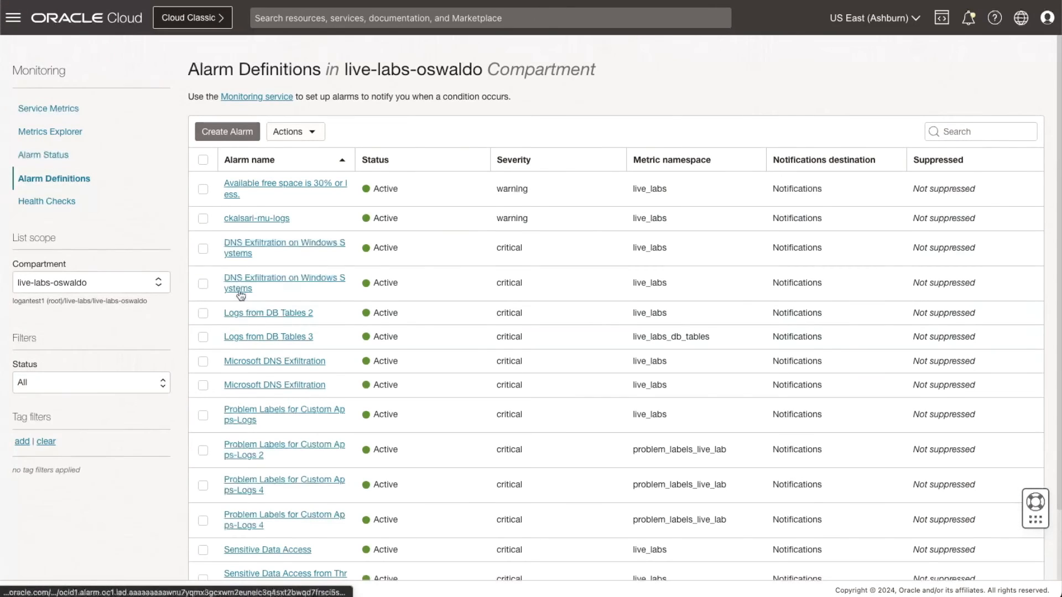
scroll(249, 332, down, 3)
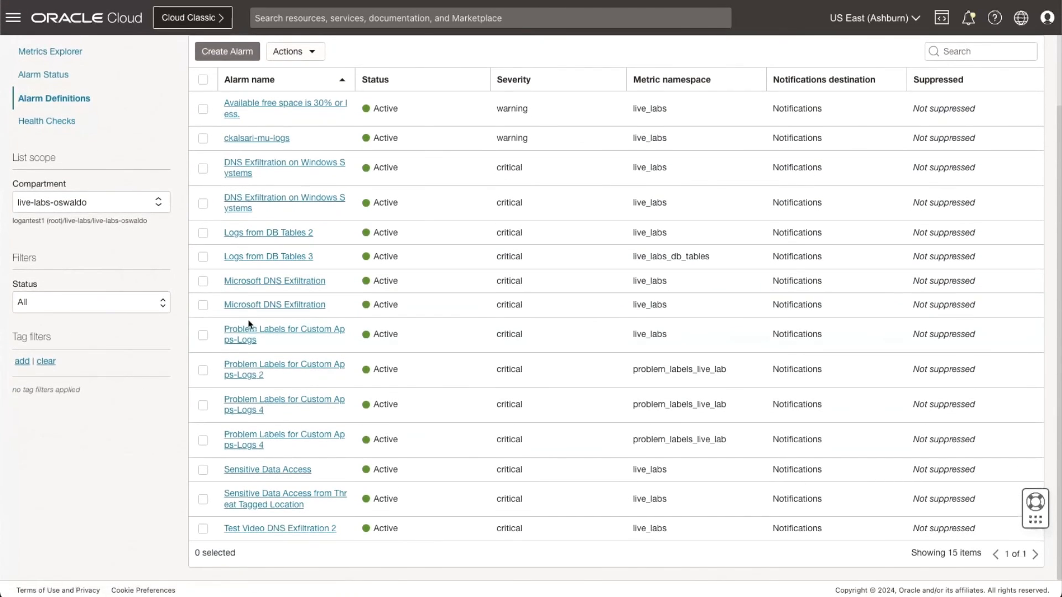
click(275, 305)
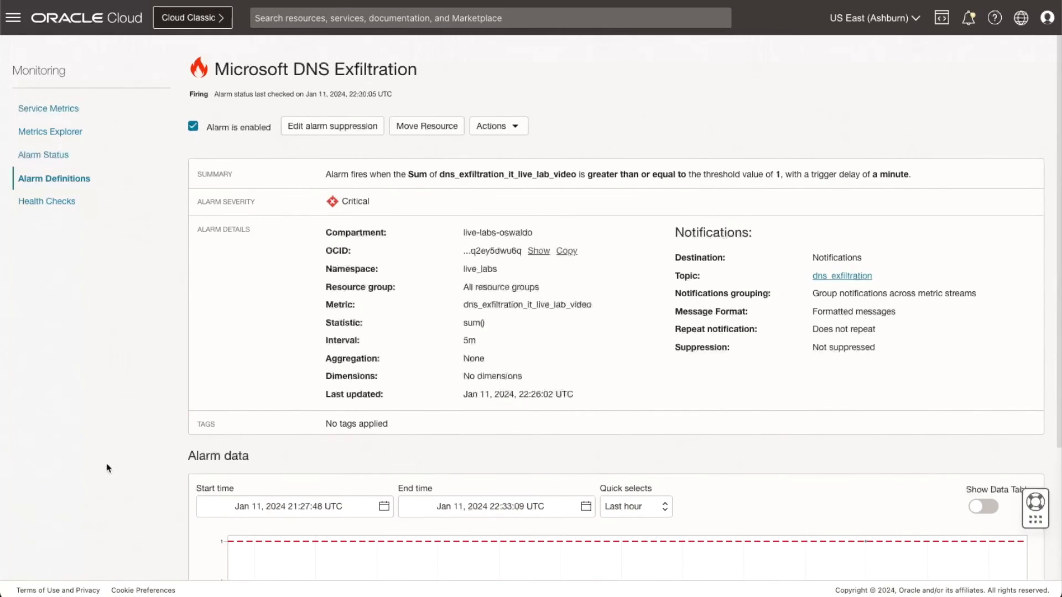
Return to the Logging Analytics Detection Rules, open the scheduled search rule Microsoft DNS Exfiltration, and examine its results chart.
click(12, 19)
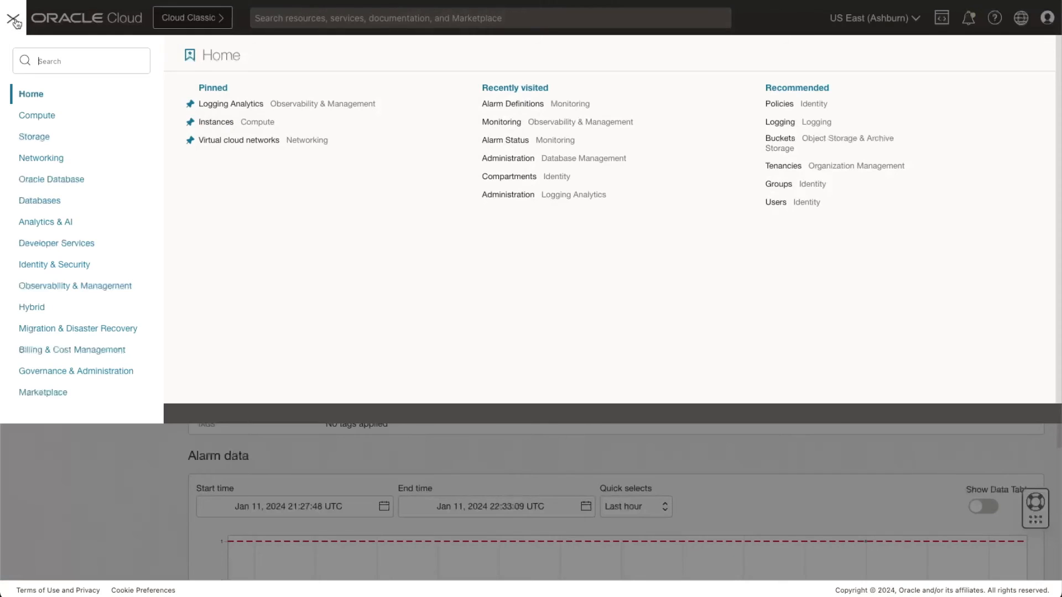
click(215, 109)
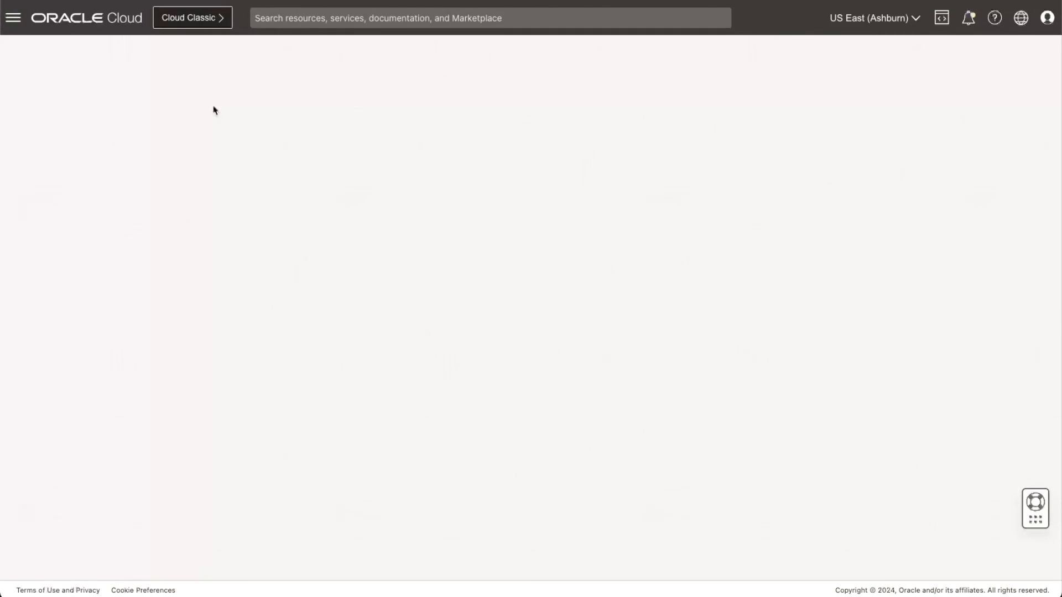
click(66, 52)
click(66, 142)
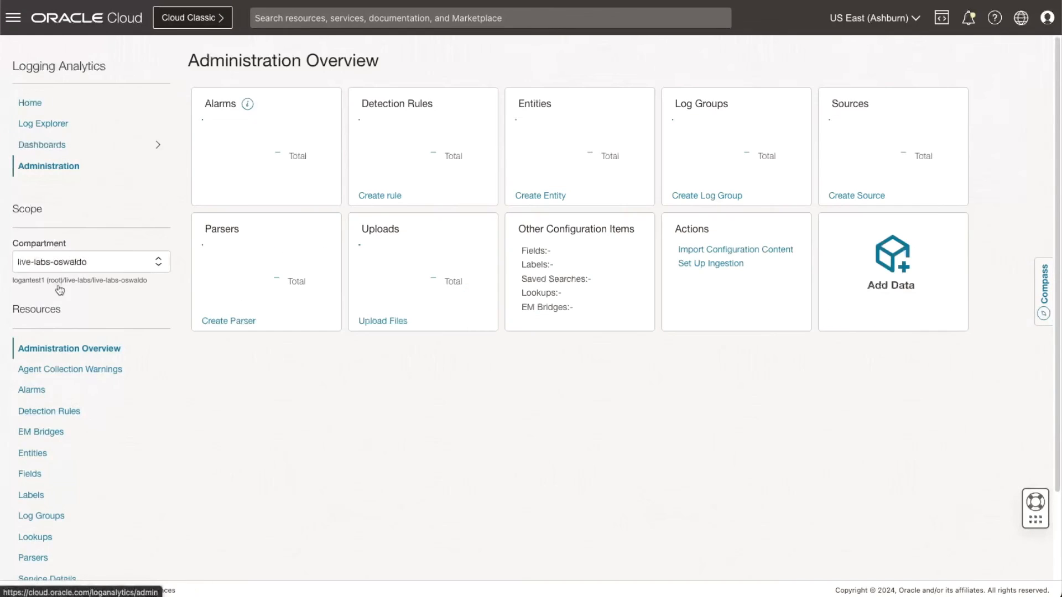
click(45, 411)
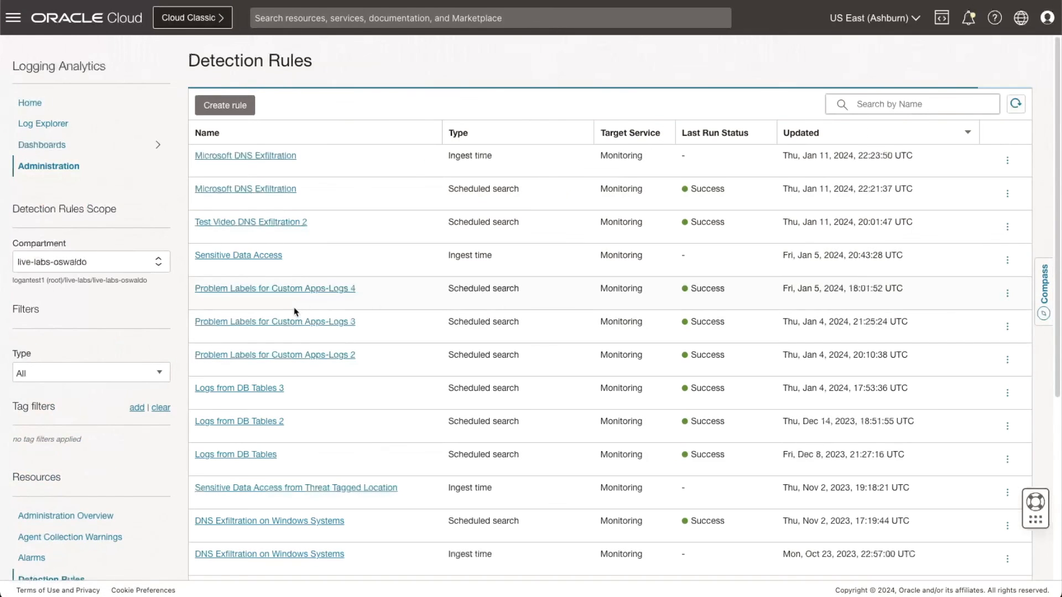
click(253, 190)
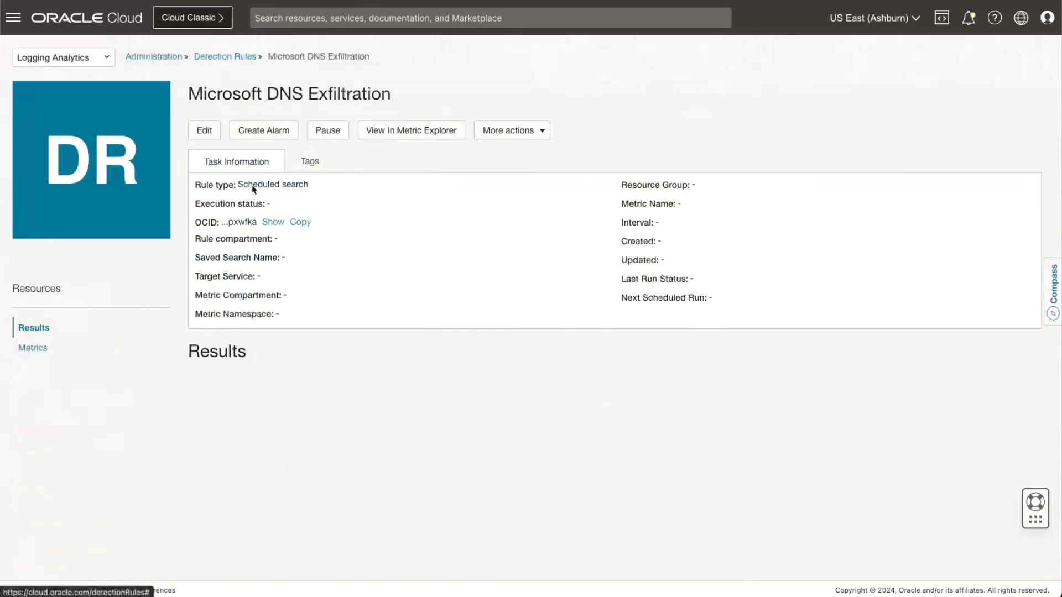
scroll(253, 188, down, 2)
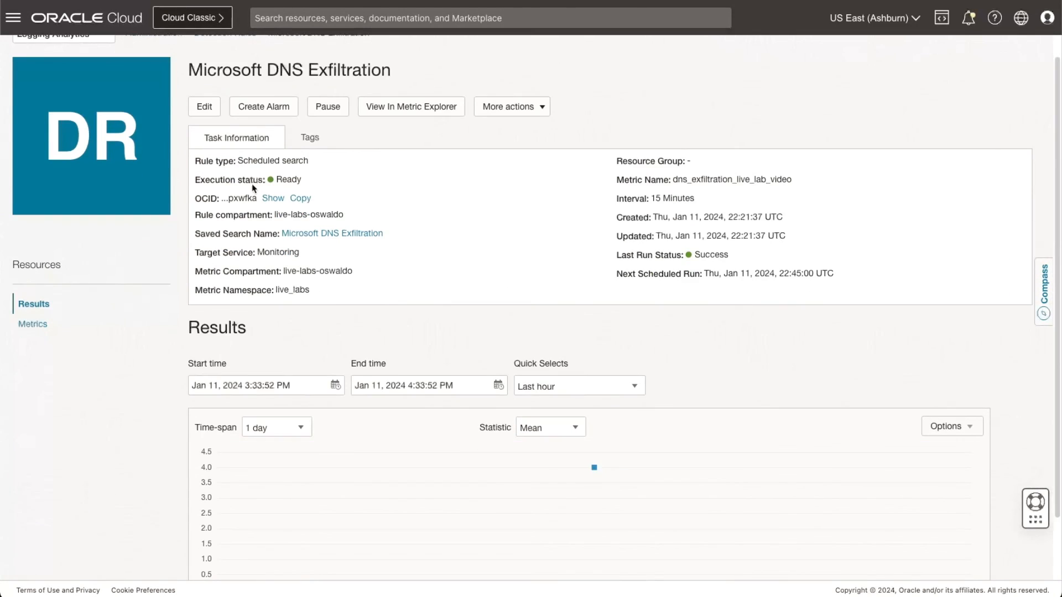
scroll(550, 469, down, 1)
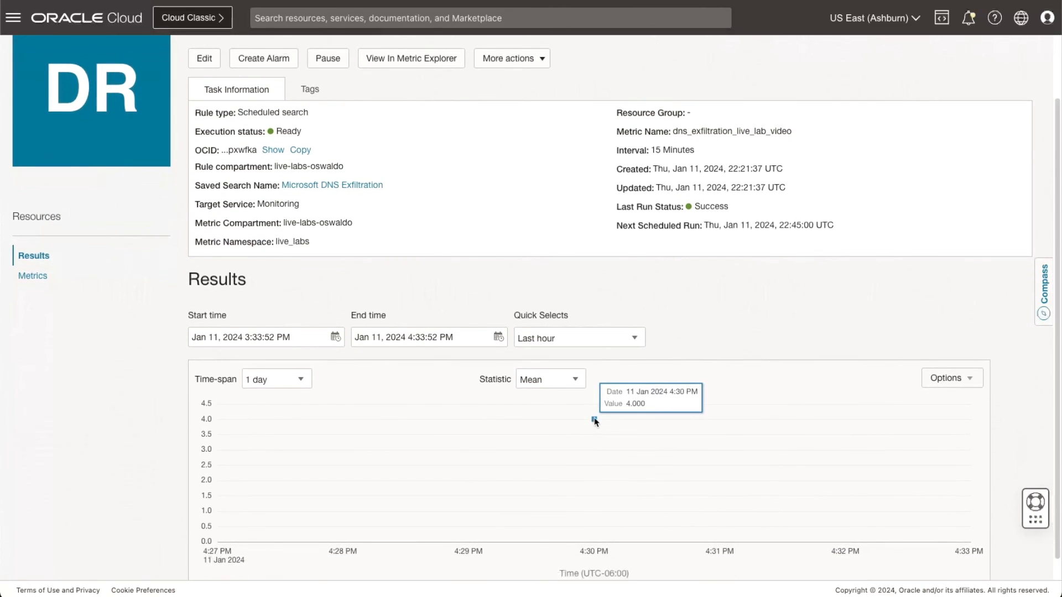
scroll(597, 437, down, 1)
scroll(601, 445, up, 4)
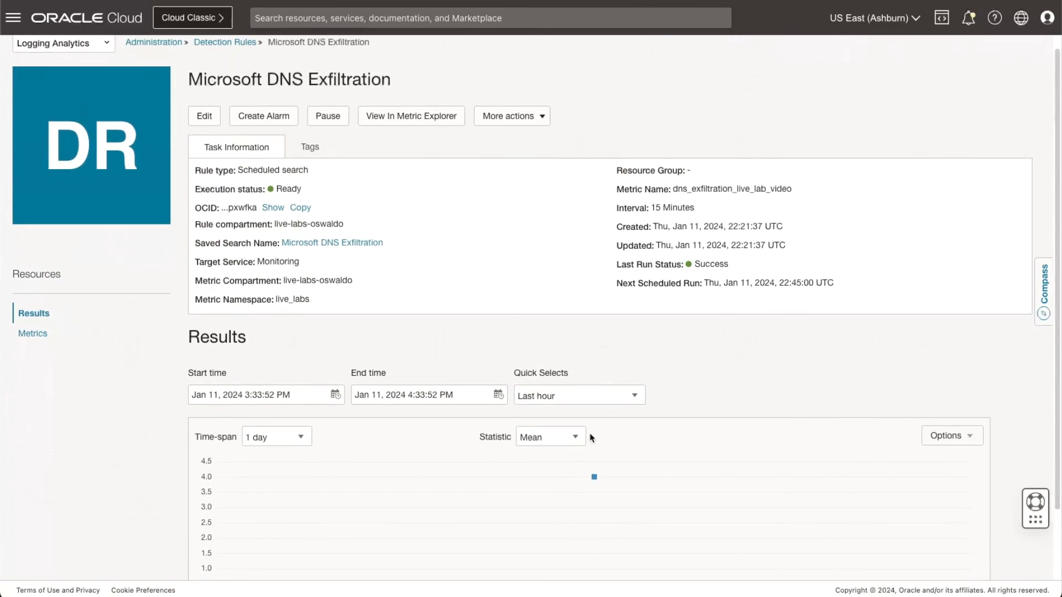
Go back to Alarm Definitions and open the Microsoft DNS Exfiltration alarm based on the dns_exfiltration_live_lab_video metric to check its status.
click(14, 20)
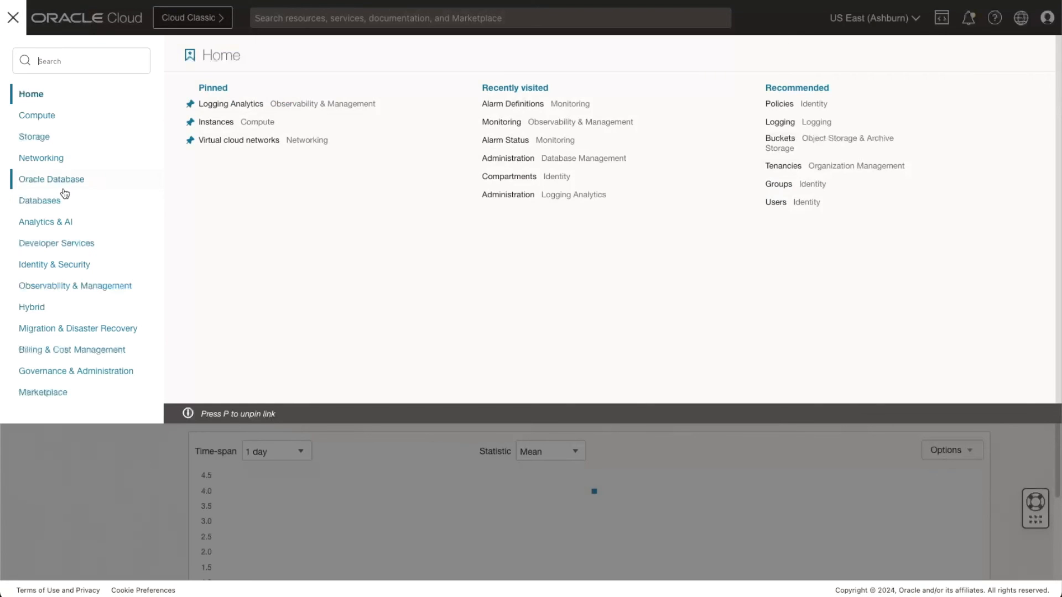
click(51, 287)
scroll(205, 360, down, 2)
click(210, 347)
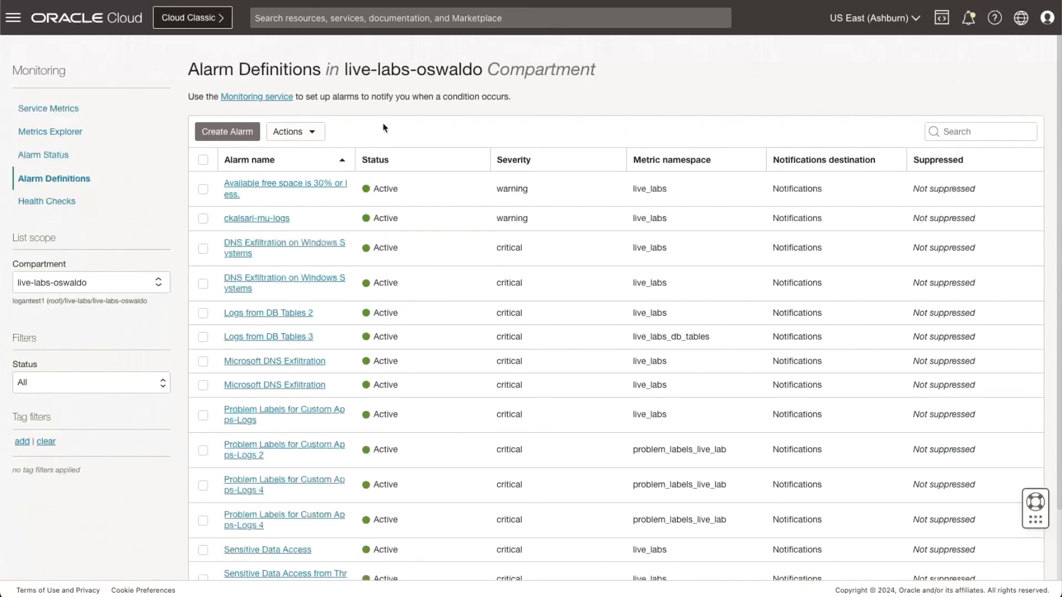
scroll(304, 444, down, 3)
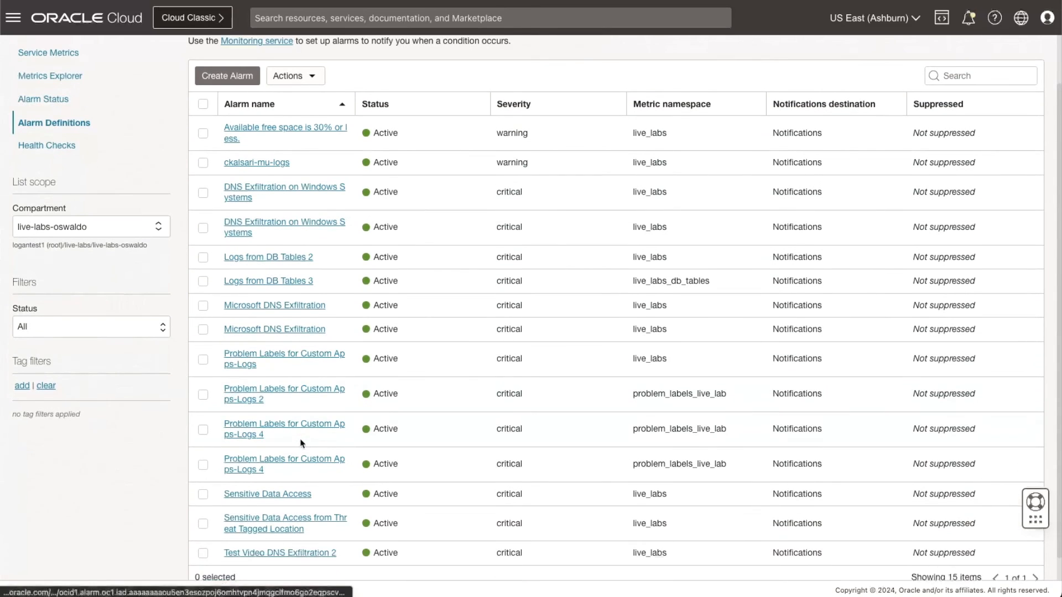
click(284, 313)
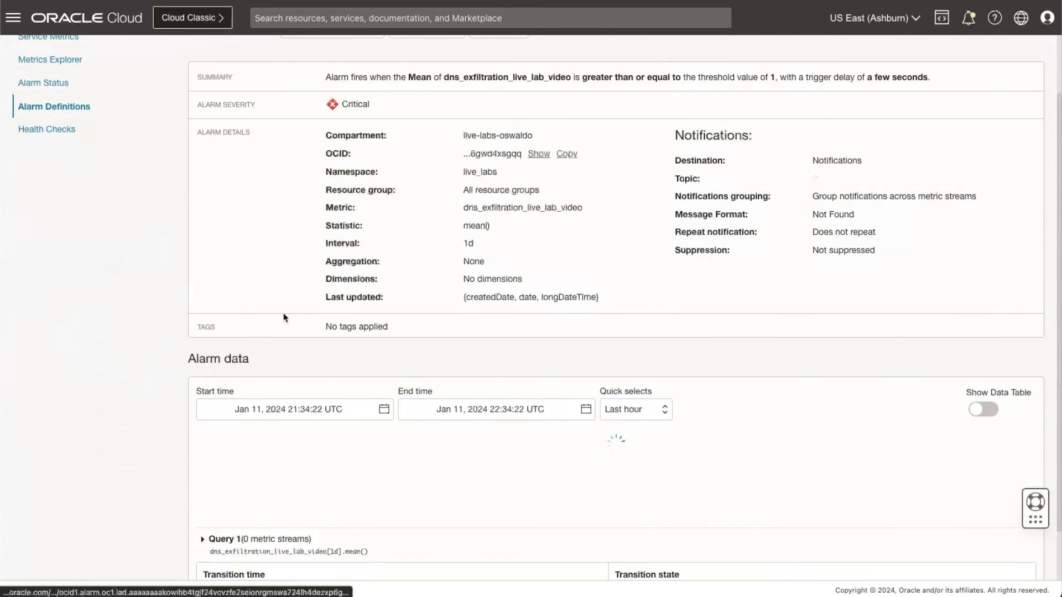
scroll(267, 362, up, 3)
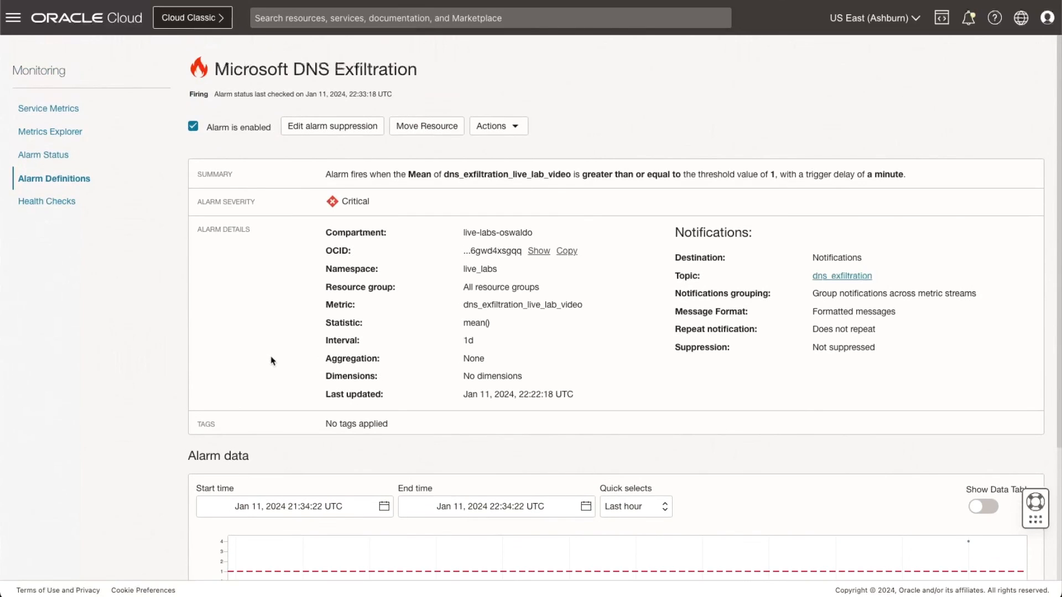